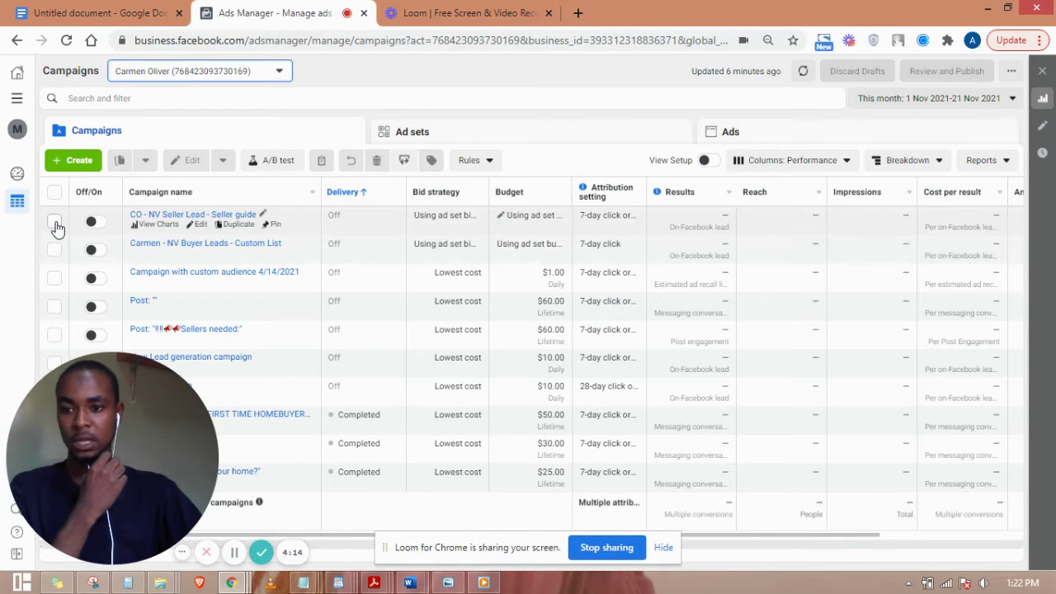
# Select the NV Buyer Leads - Custom List campaign and open its only ad set for editing
pyautogui.click(55, 223)
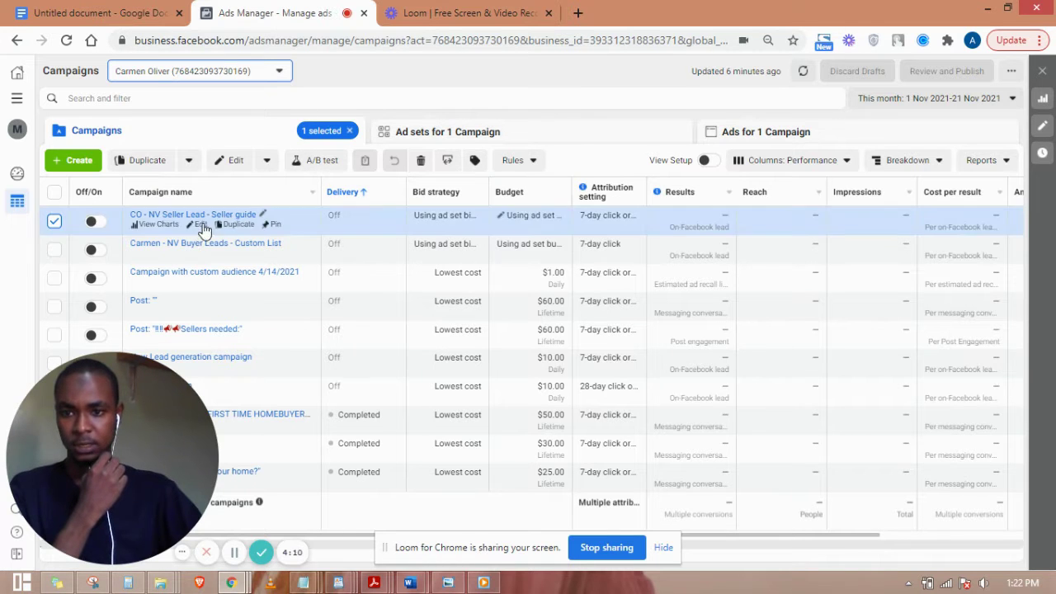
pyautogui.click(54, 221)
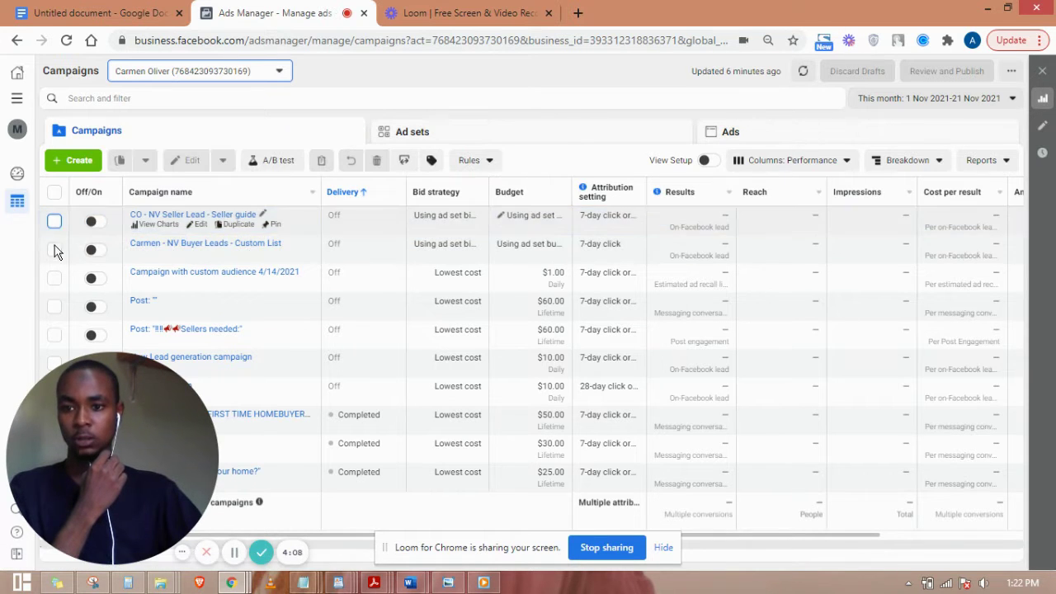
pyautogui.click(55, 249)
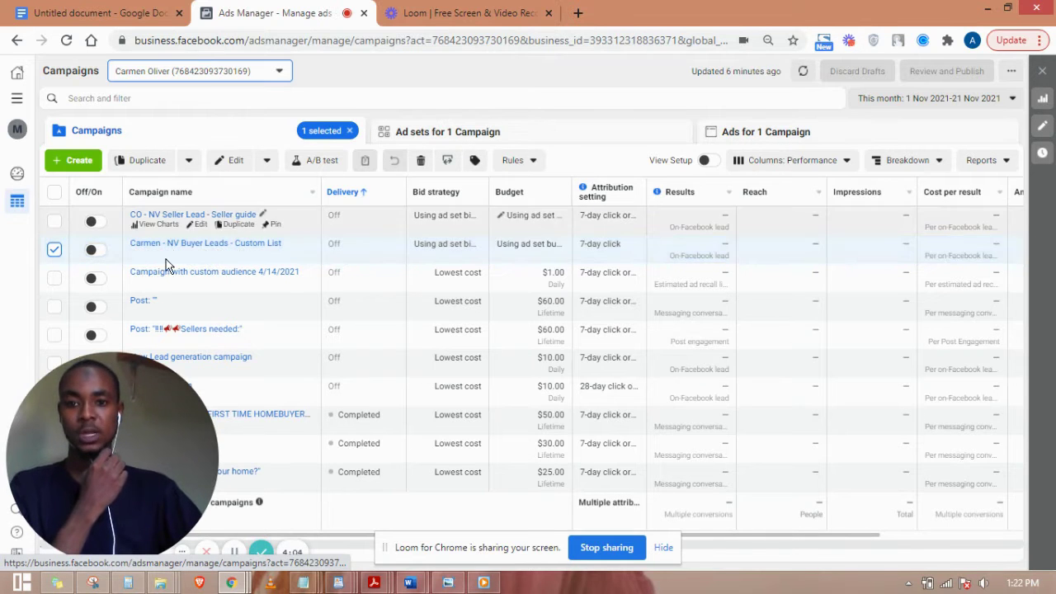
pyautogui.click(475, 136)
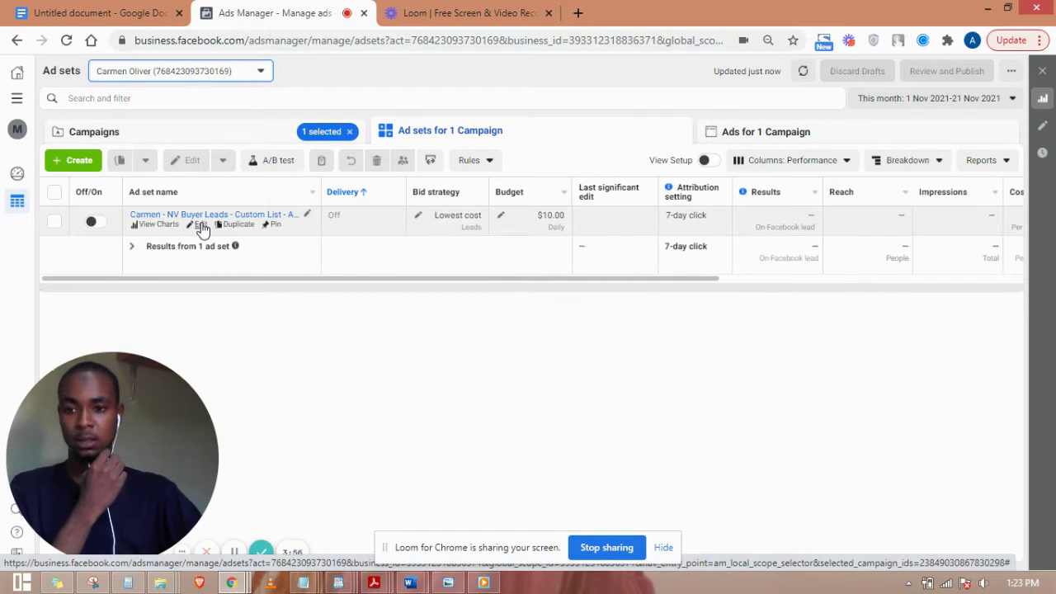
pyautogui.click(55, 222)
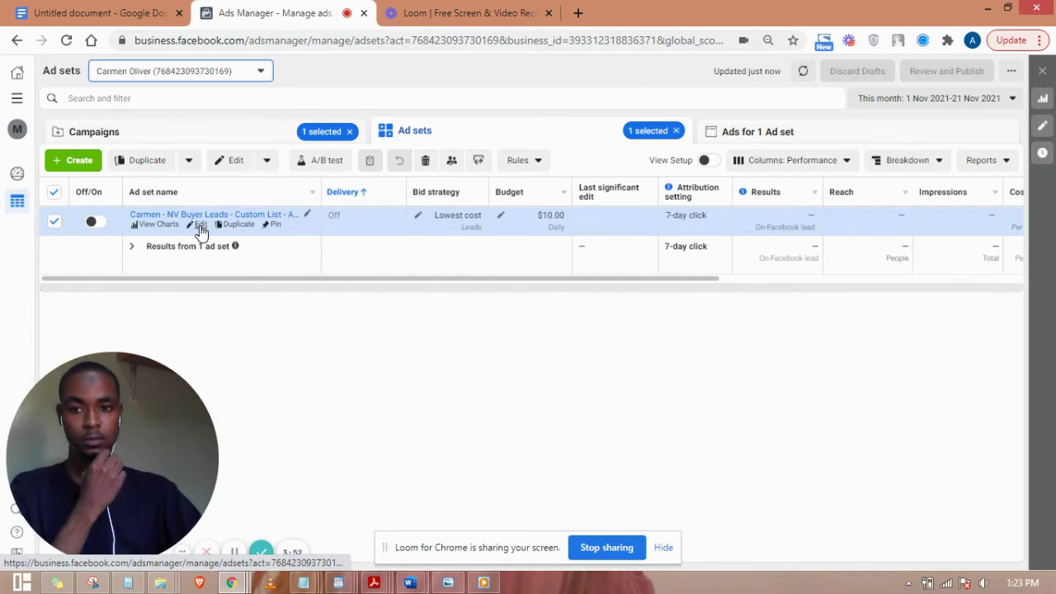
pyautogui.click(200, 226)
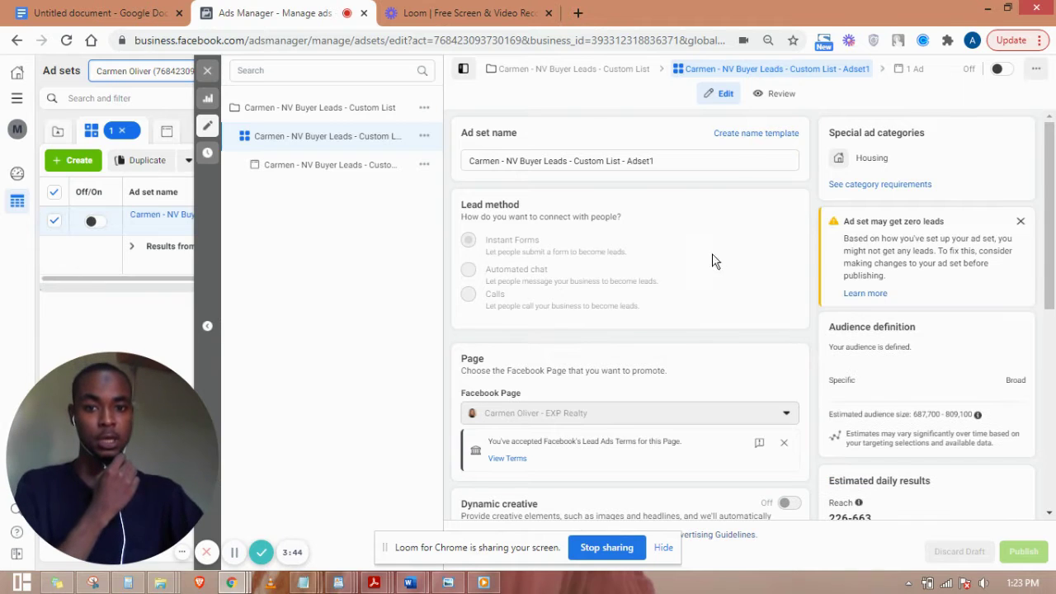
# Review the ad set's lead method, Facebook Page, audience locations, age and gender settings under the Housing special ad category
pyautogui.click(670, 163)
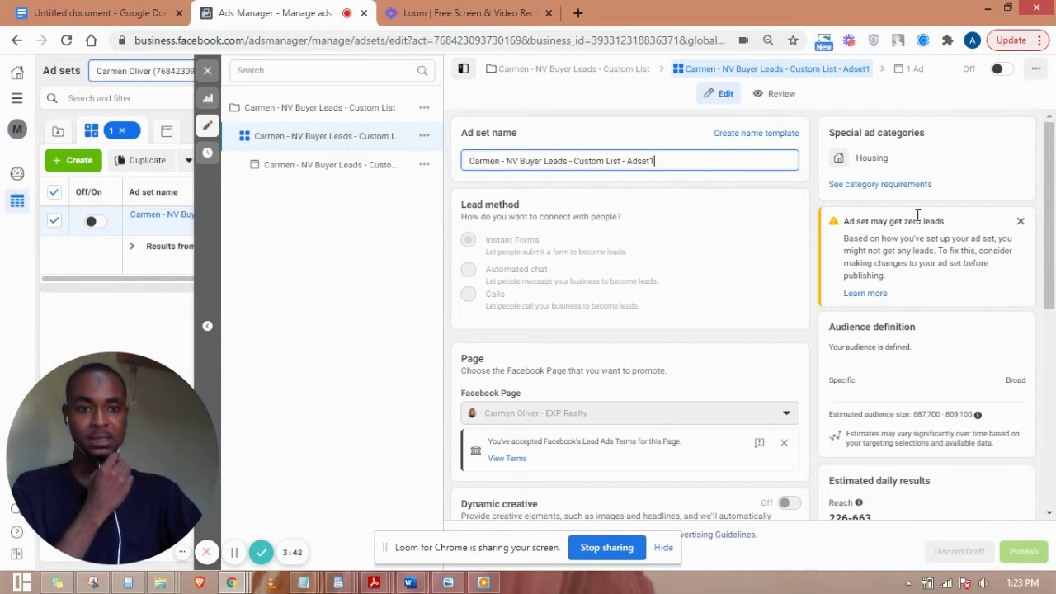
pyautogui.scroll(-1, 610, 223)
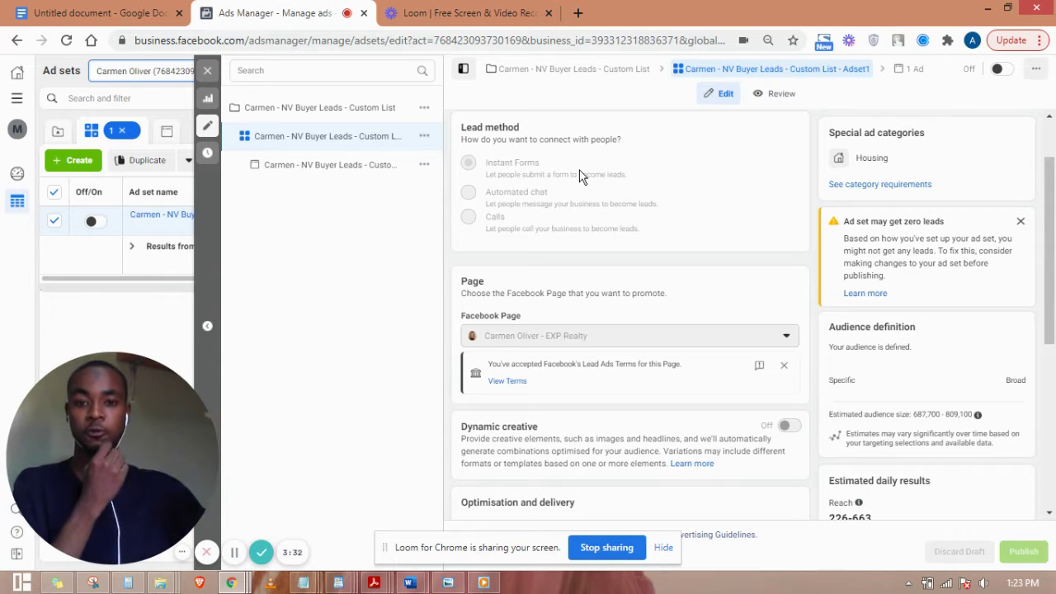
pyautogui.scroll(-1, 631, 193)
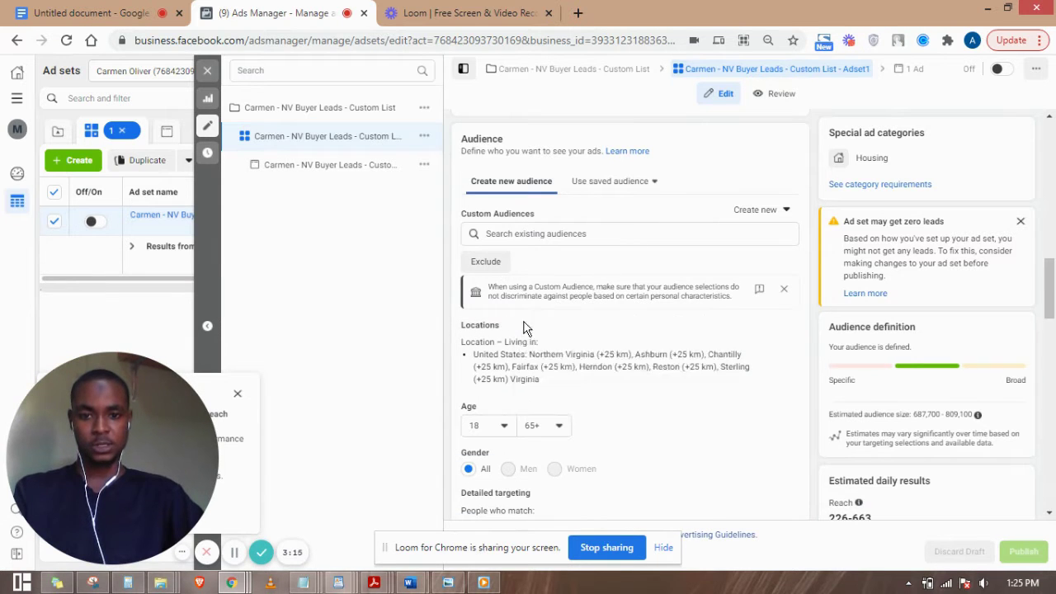
pyautogui.moveTo(518, 315)
pyautogui.scroll(-2, 578, 272)
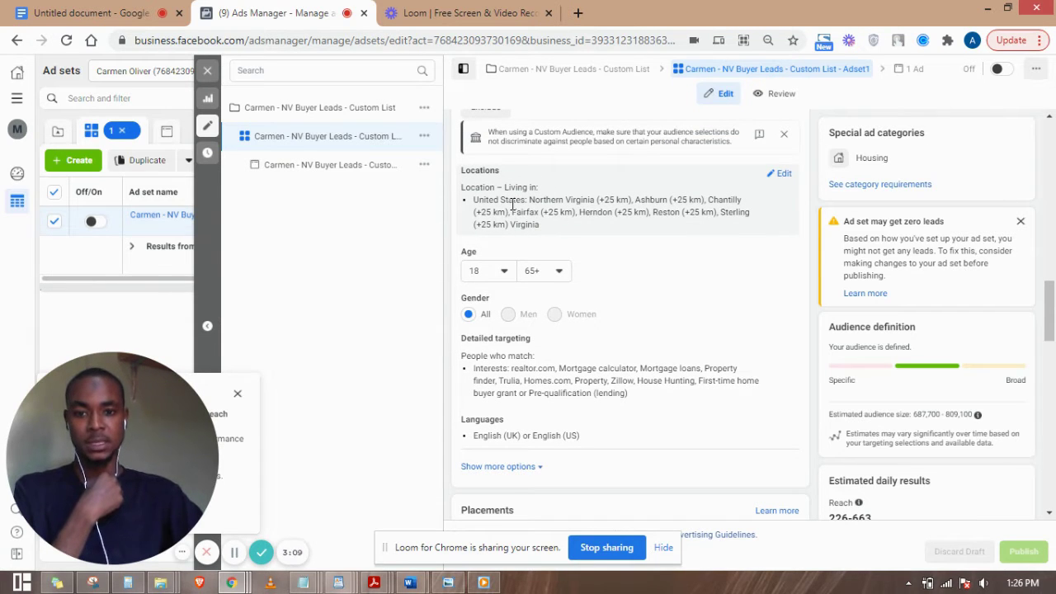
pyautogui.scroll(-2, 536, 207)
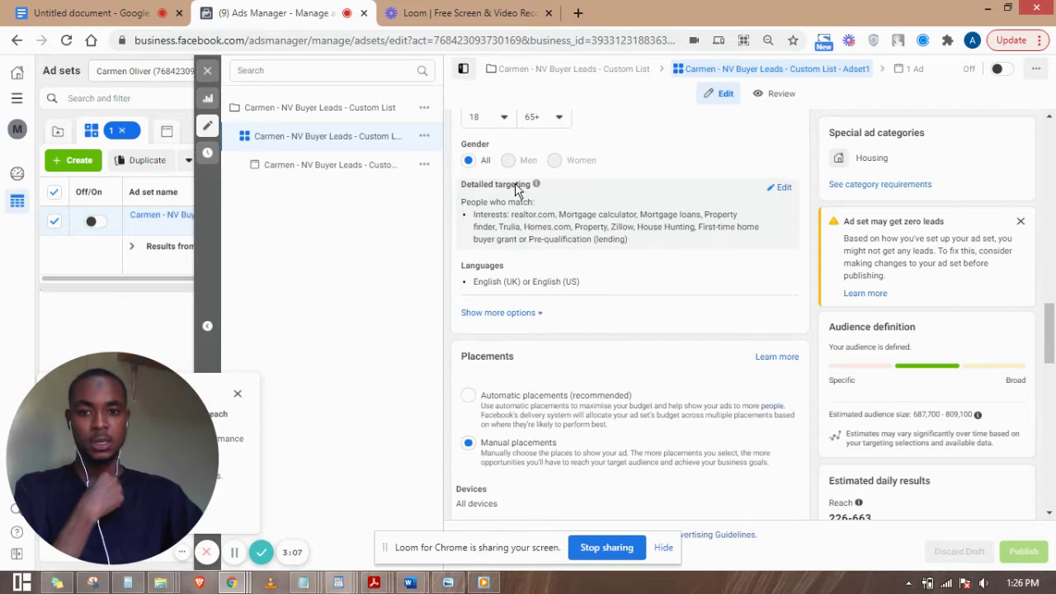
pyautogui.scroll(1, 499, 206)
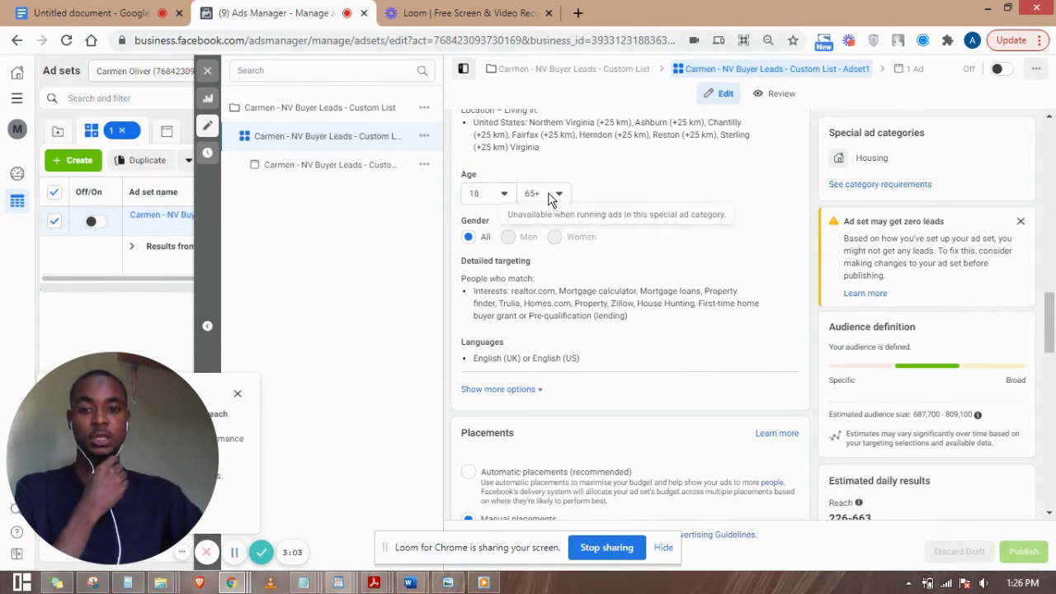
pyautogui.scroll(3, 577, 215)
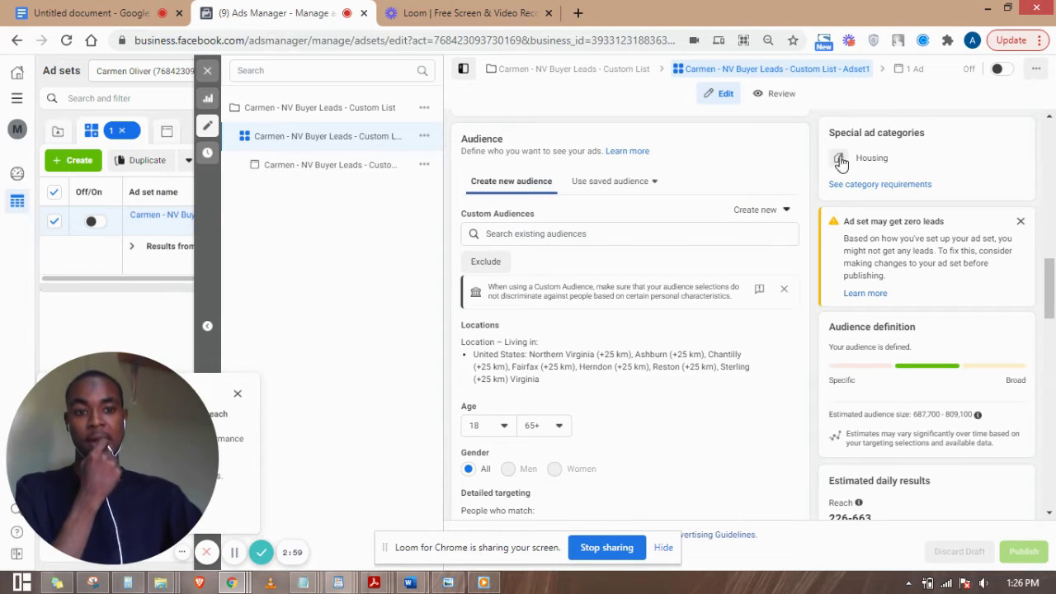
# Examine the audience's detailed targeting interests, languages and placement settings
pyautogui.scroll(-2, 636, 323)
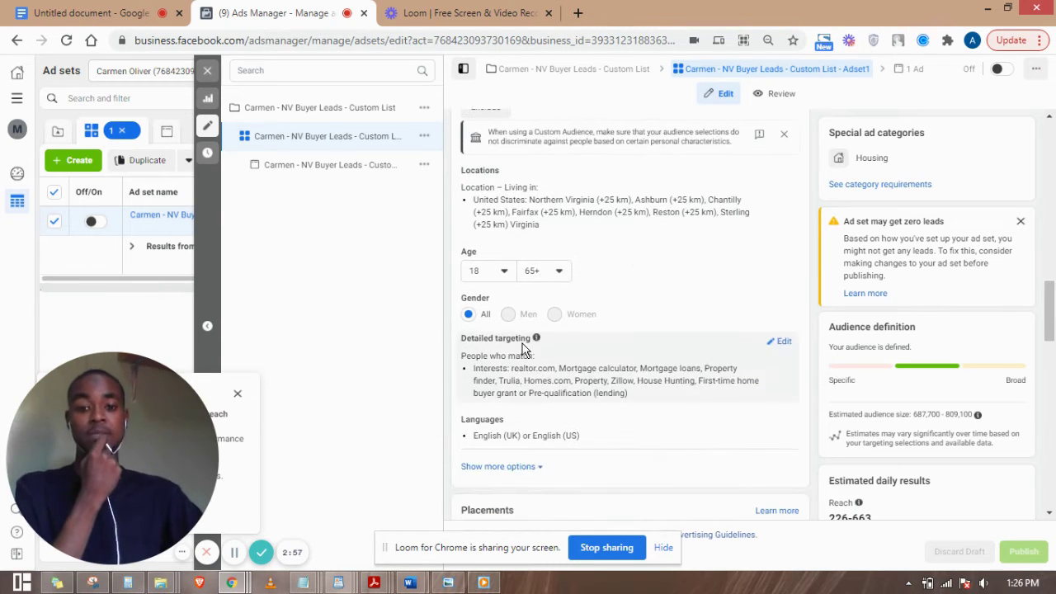
pyautogui.scroll(-2, 512, 342)
pyautogui.scroll(2, 549, 305)
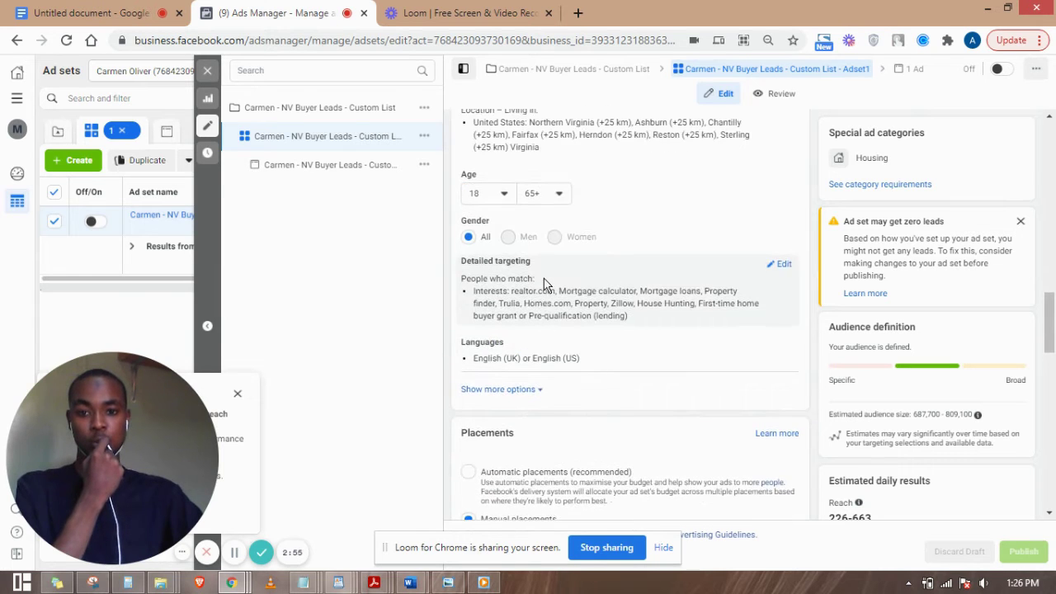
pyautogui.scroll(-2, 546, 284)
pyautogui.scroll(-3, 545, 284)
pyautogui.scroll(4, 544, 284)
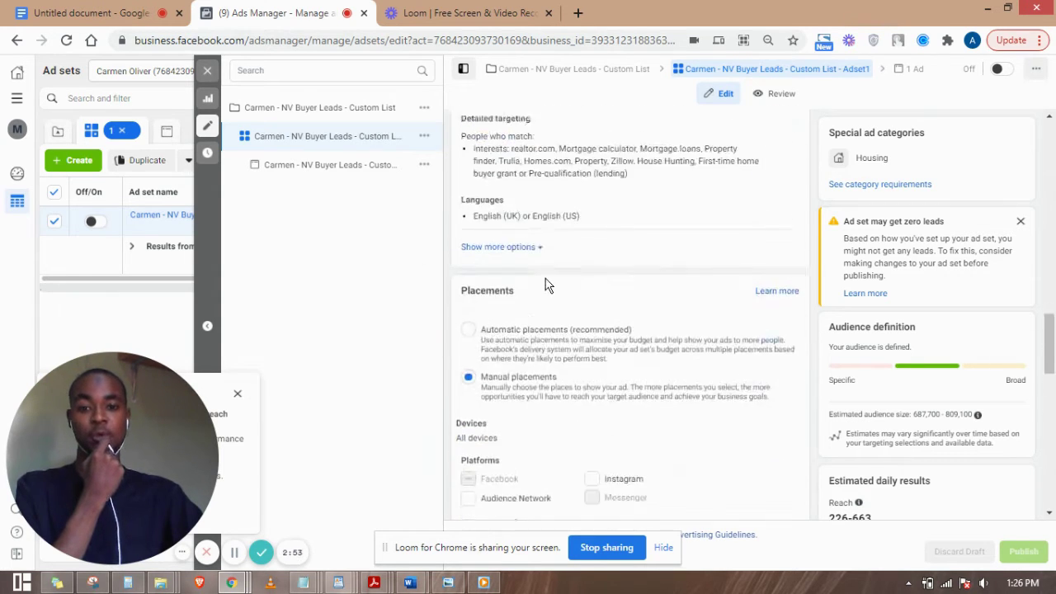
pyautogui.scroll(2, 545, 284)
pyautogui.scroll(-1, 499, 382)
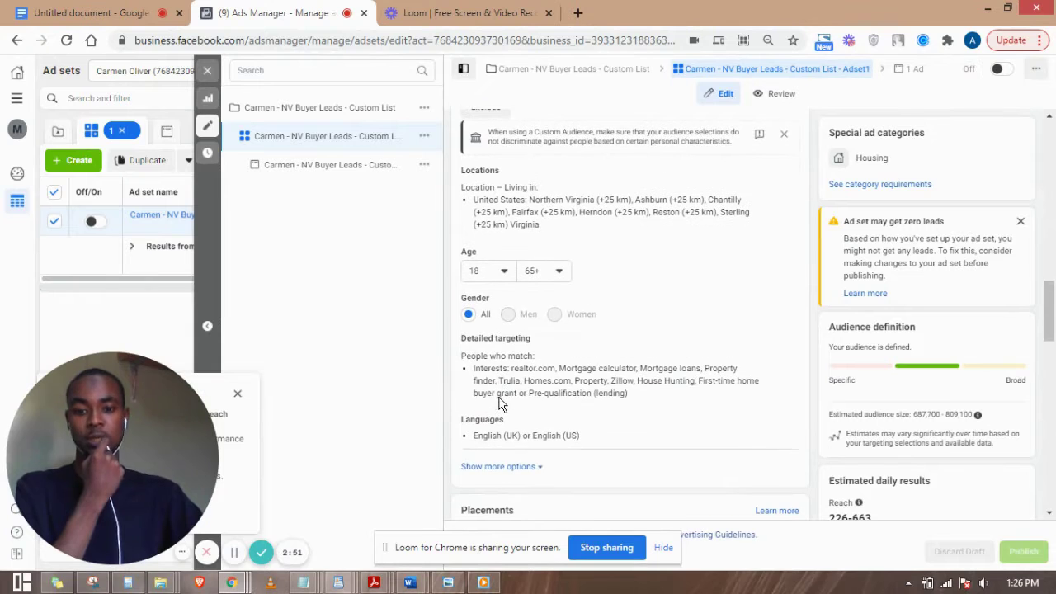
pyautogui.scroll(-1, 497, 366)
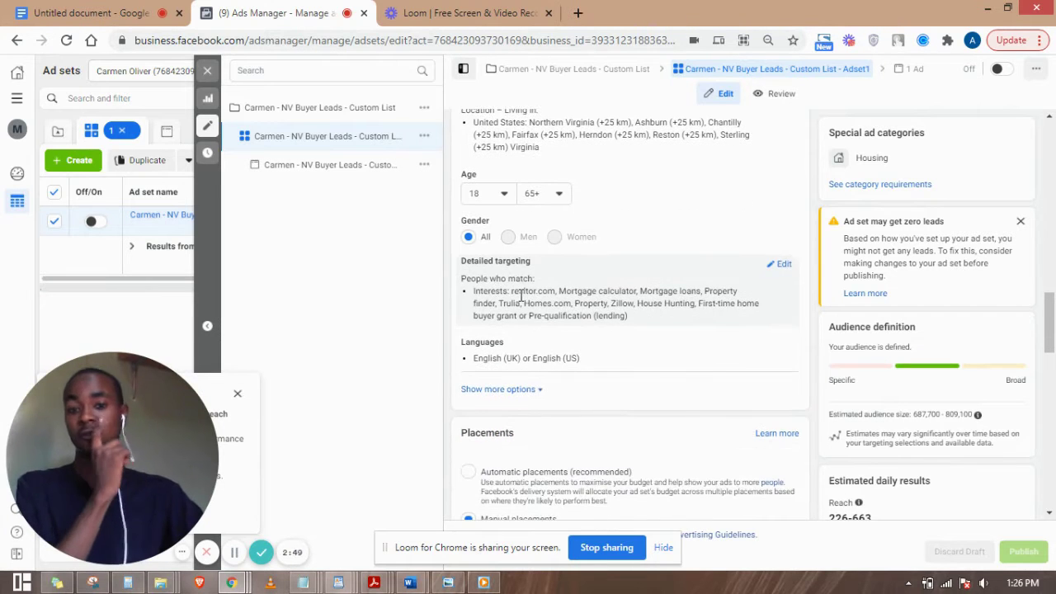
pyautogui.scroll(-1, 523, 295)
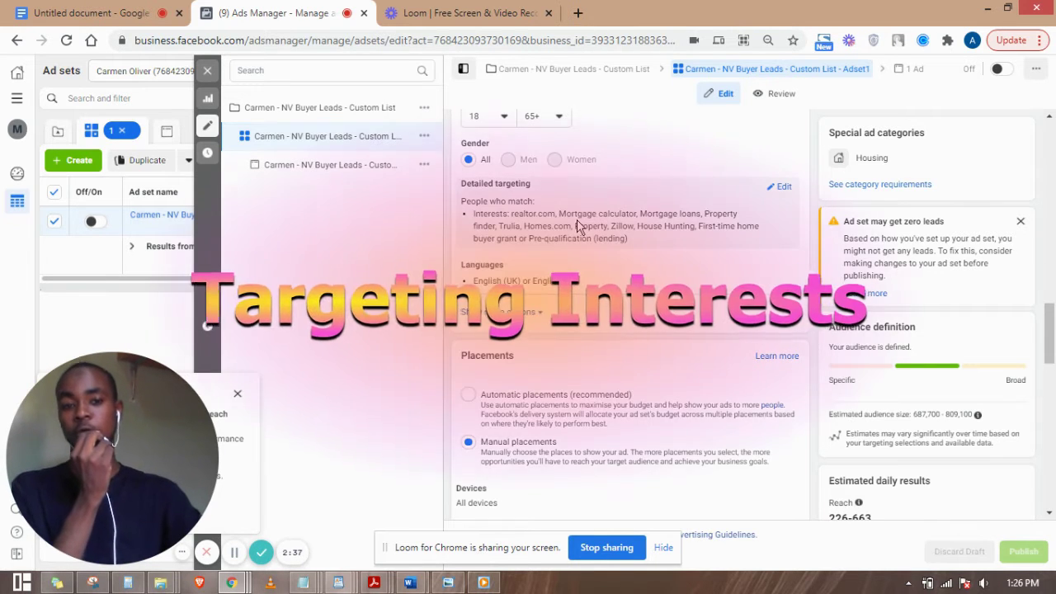
# Open the detailed targeting for editing and read through the full list of included interests
pyautogui.click(778, 189)
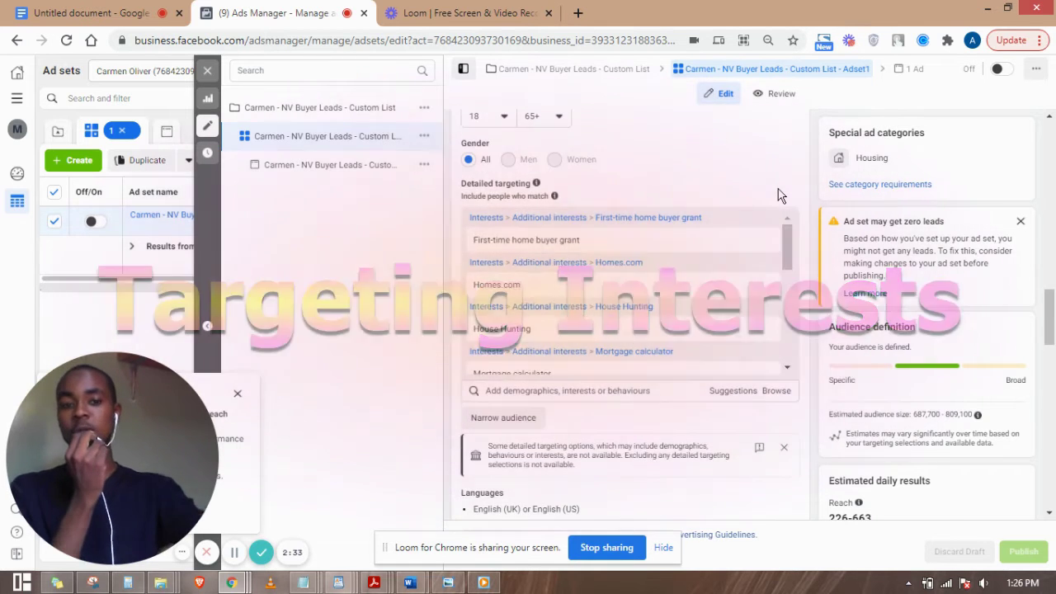
pyautogui.moveTo(528, 240)
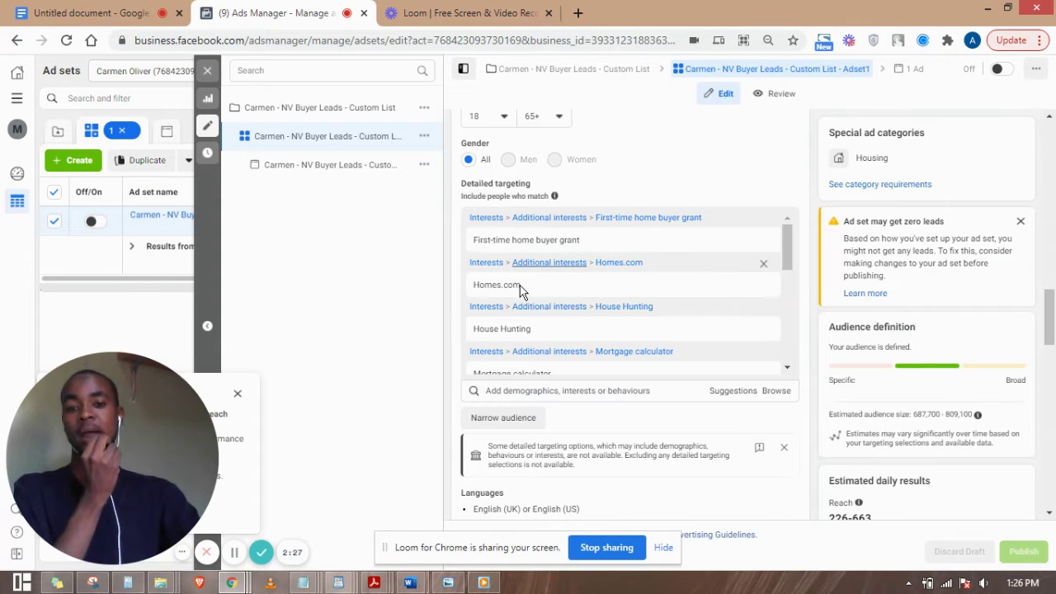
pyautogui.scroll(-1, 520, 343)
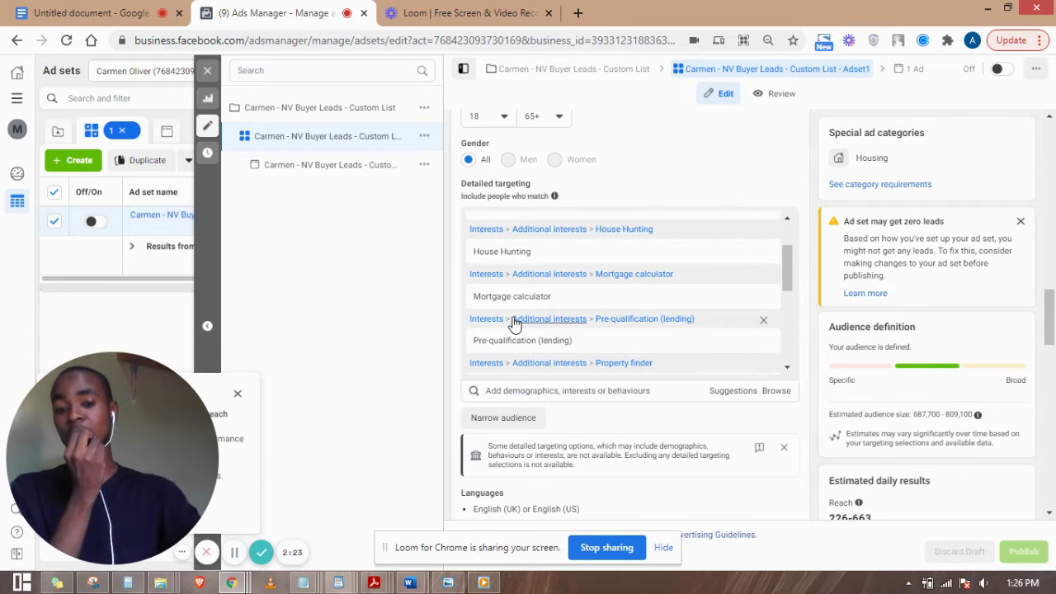
pyautogui.moveTo(548, 307)
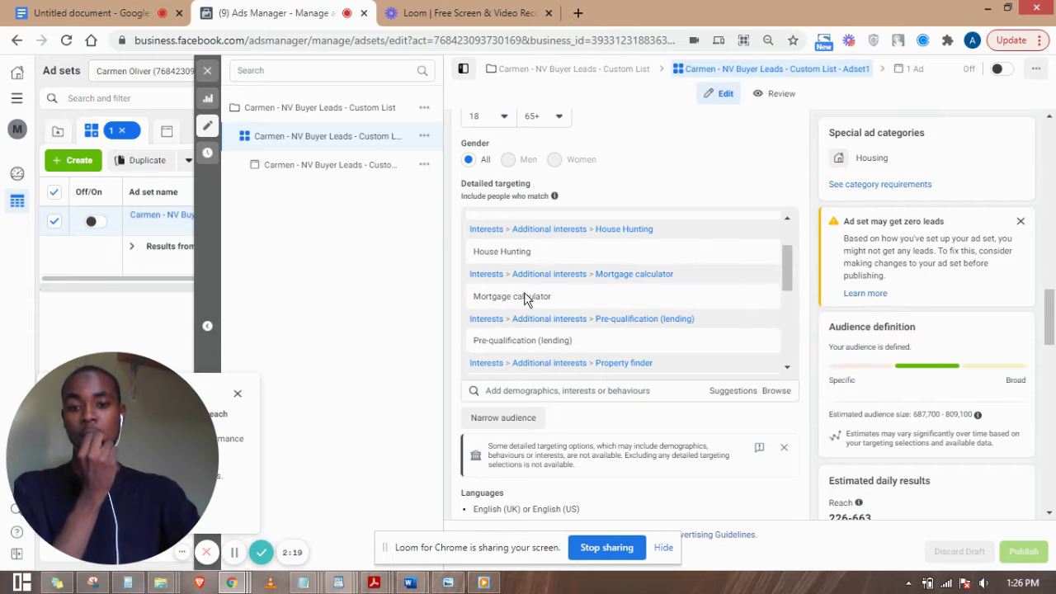
pyautogui.scroll(-1, 495, 313)
pyautogui.scroll(-4, 493, 313)
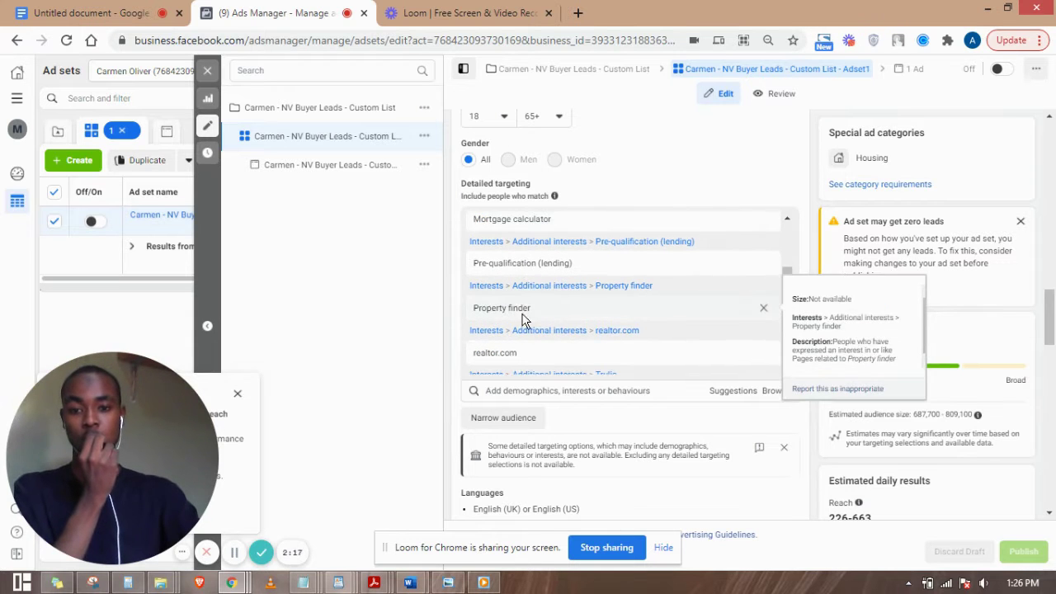
pyautogui.scroll(-2, 480, 314)
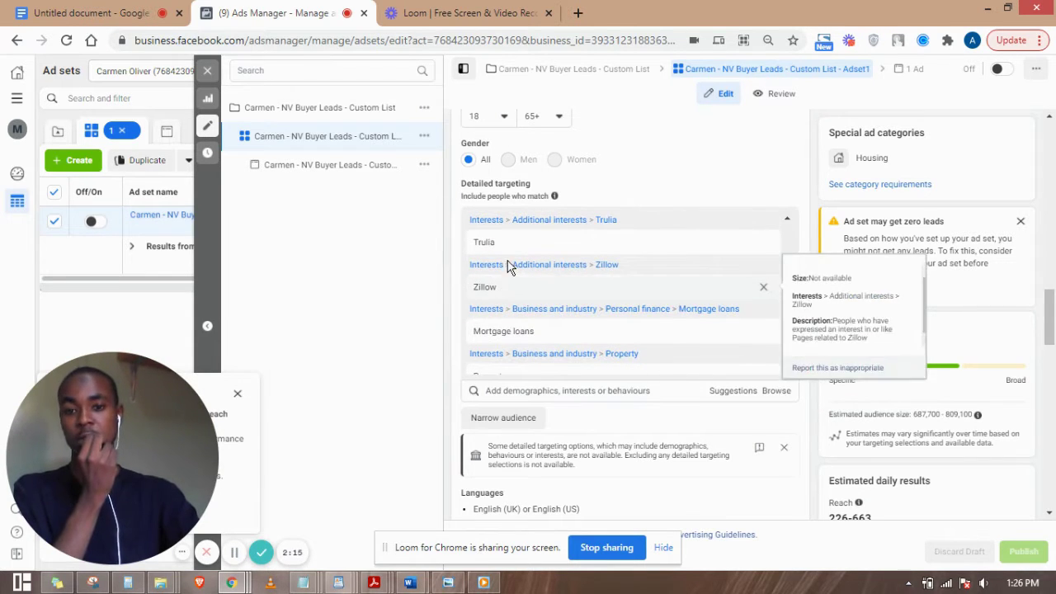
pyautogui.scroll(2, 540, 262)
pyautogui.scroll(1, 540, 262)
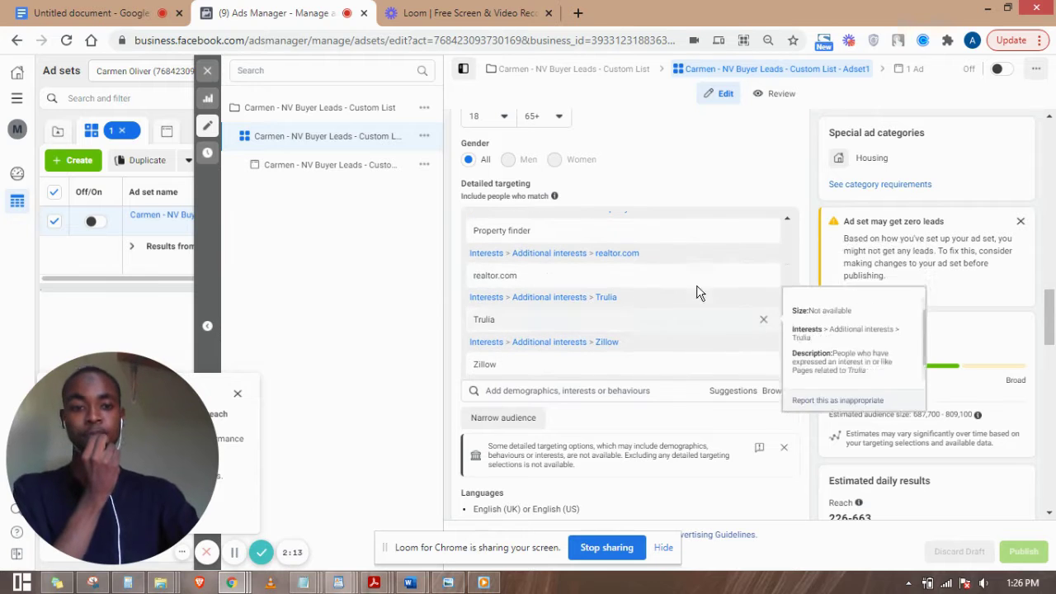
pyautogui.scroll(-3, 536, 303)
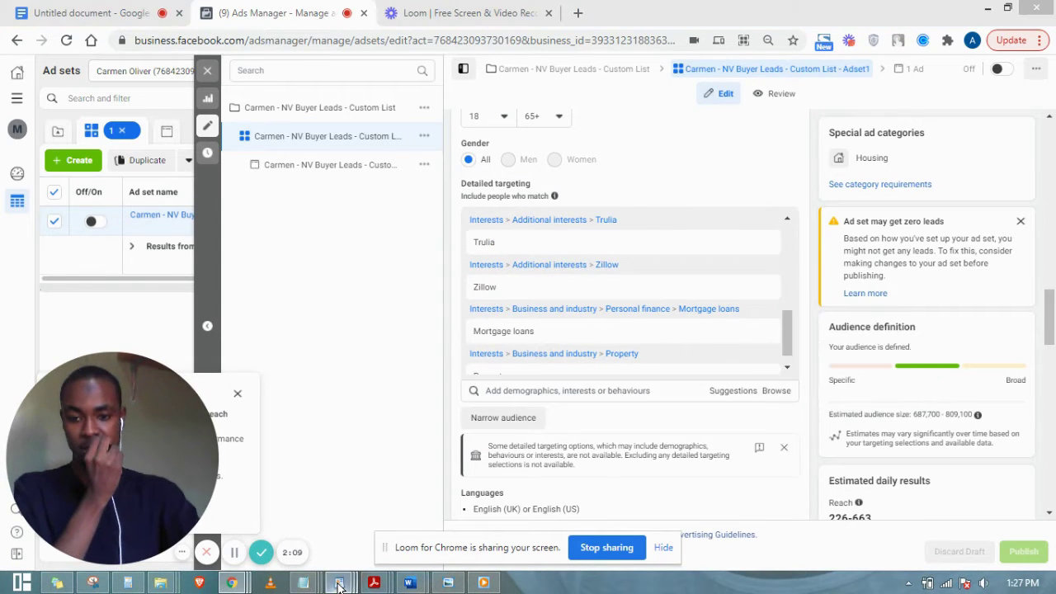
# Switch to WordPad and review the buyer interest list from First-time home buyer grant to Zillow in the REALTORS ads notes
pyautogui.moveTo(339, 583)
pyautogui.click(493, 511)
pyautogui.click(646, 265)
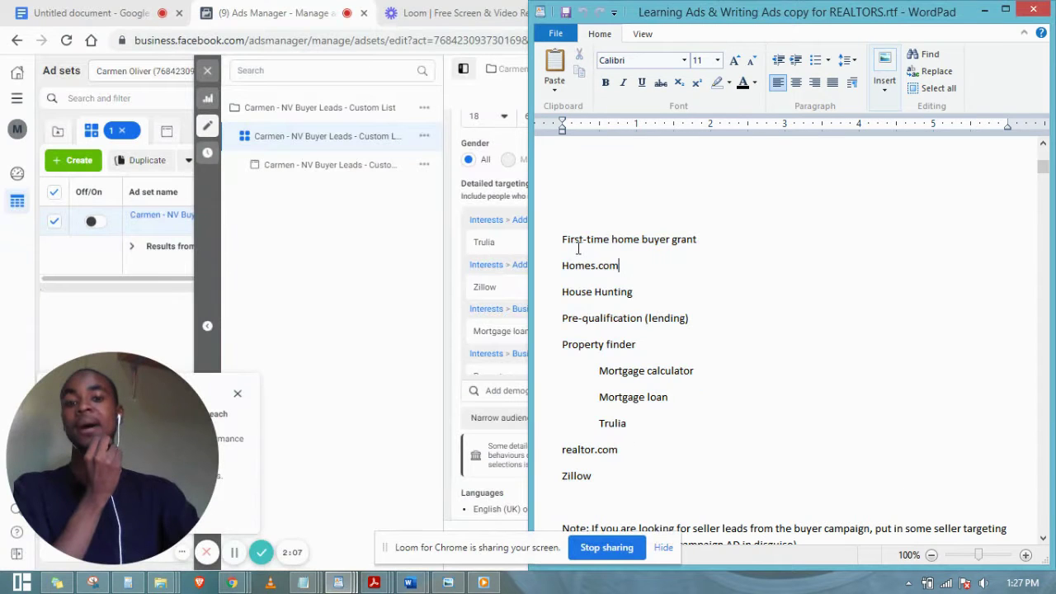
pyautogui.moveTo(564, 248); pyautogui.dragTo(551, 493)
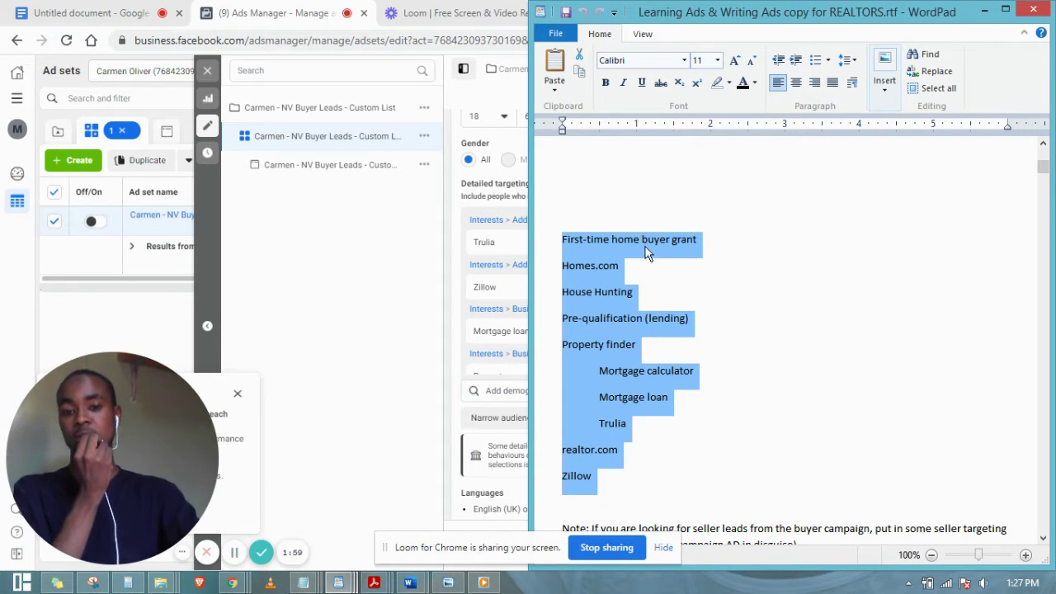
pyautogui.click(652, 274)
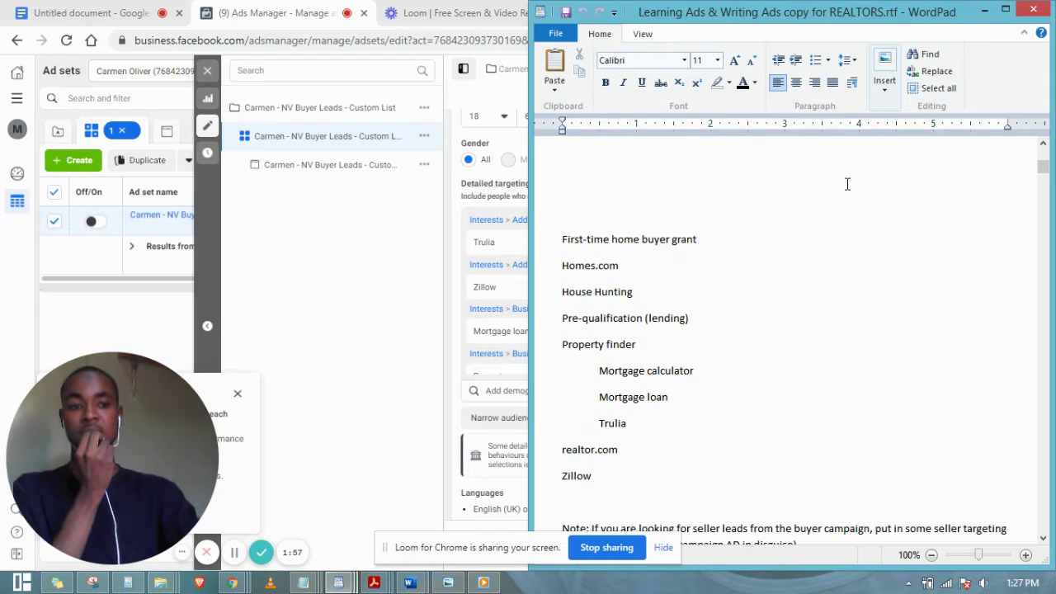
# Return to Ads Manager and search the detailed targeting options for "real estate"
pyautogui.click(503, 244)
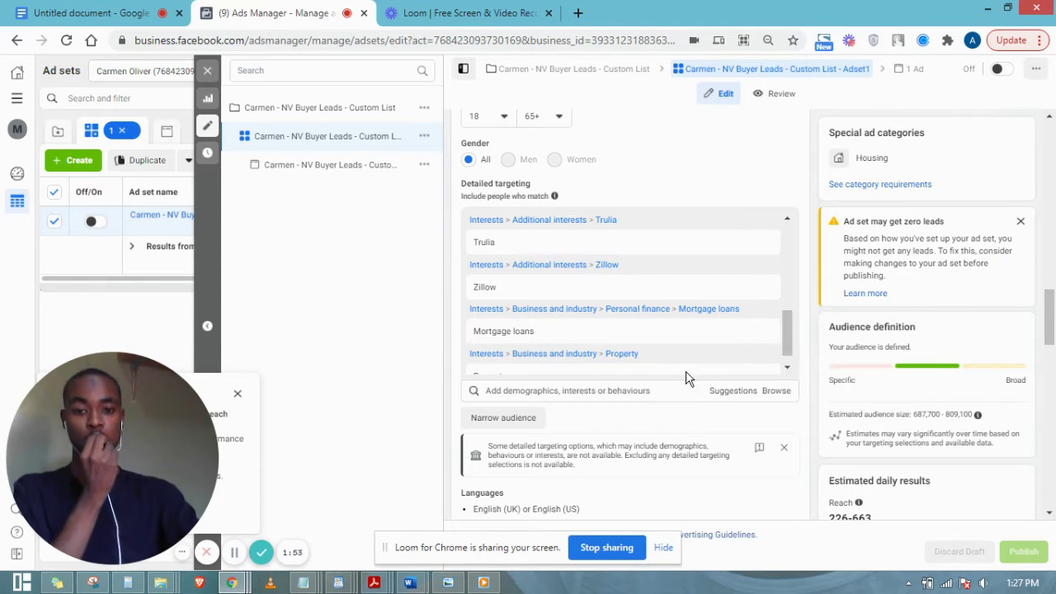
pyautogui.scroll(-2, 863, 346)
pyautogui.moveTo(1052, 334); pyautogui.dragTo(1052, 319)
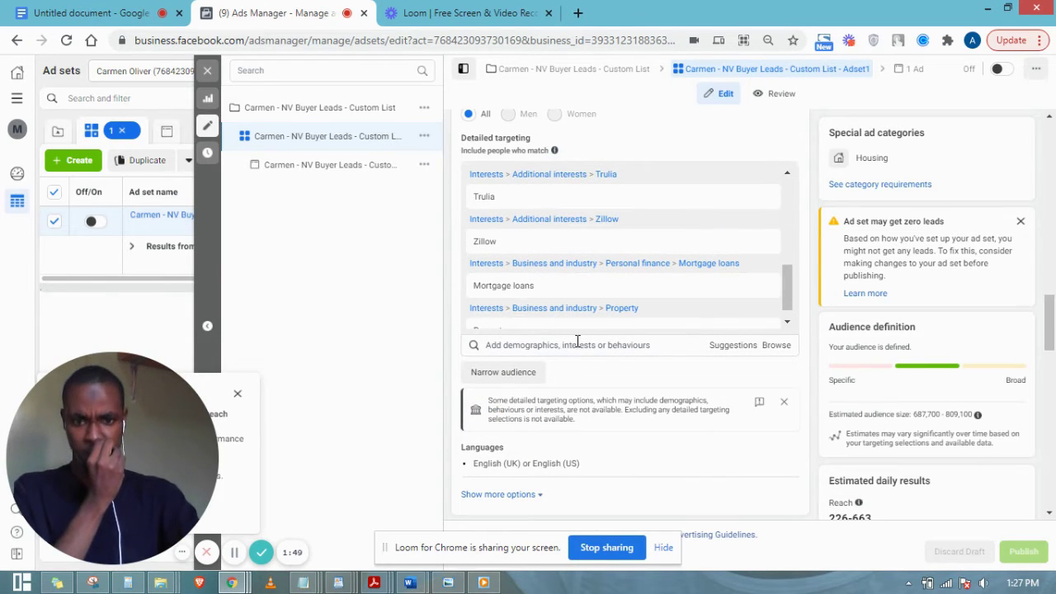
pyautogui.click(543, 345)
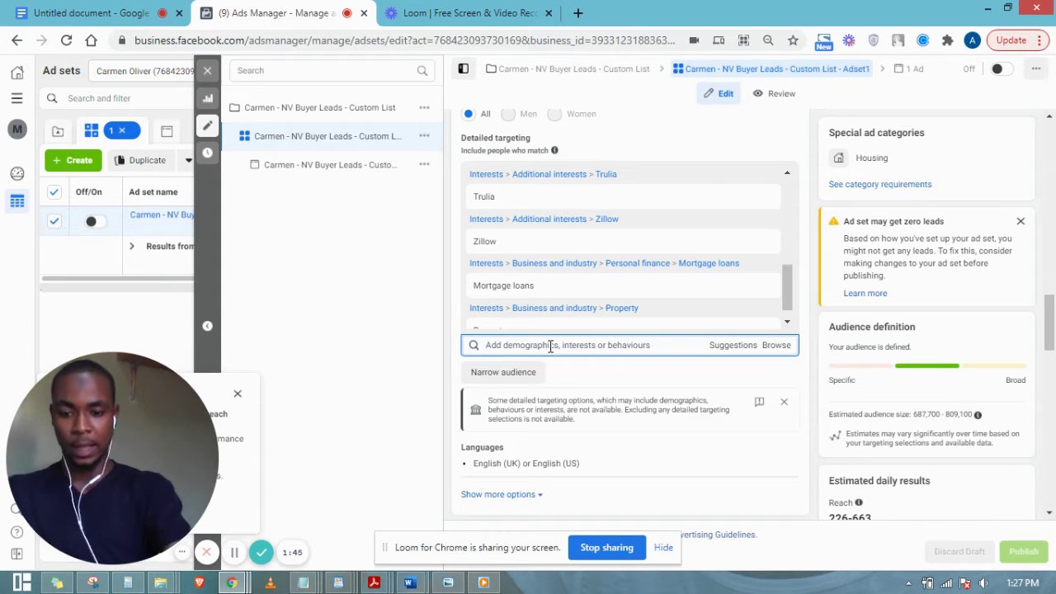
pyautogui.write('real e')
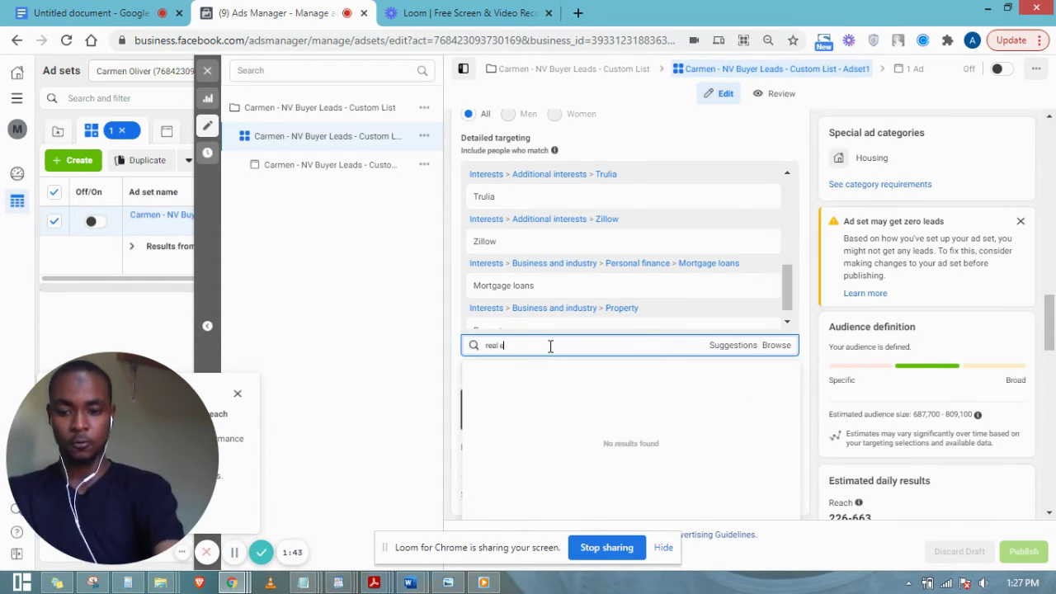
pyautogui.write('state')
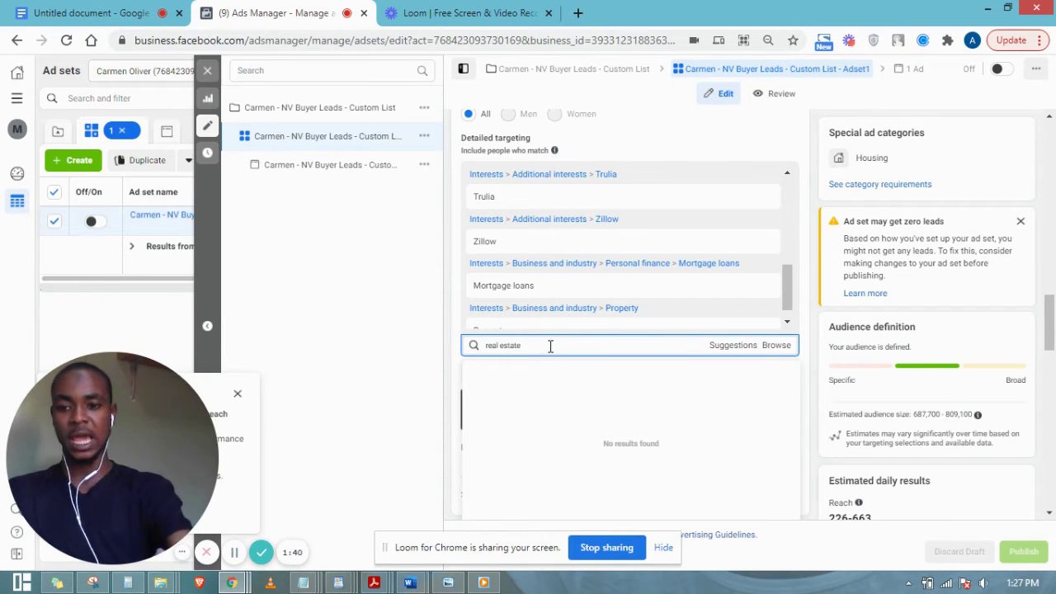
# Add the Real estate broker interest to the buyer ad set's detailed targeting and look over the updated interest list
pyautogui.click(338, 582)
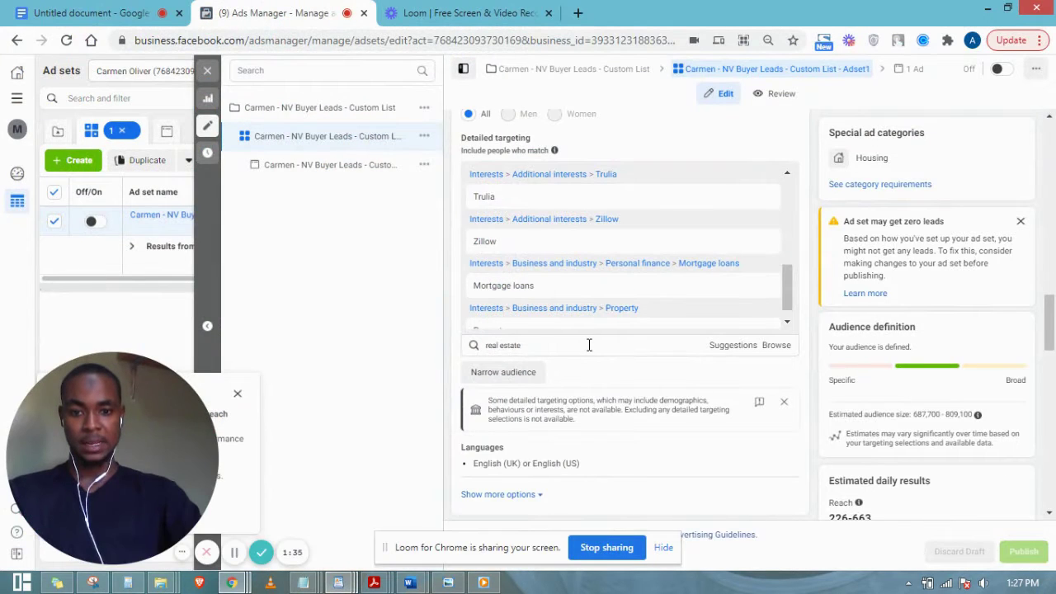
pyautogui.click(588, 345)
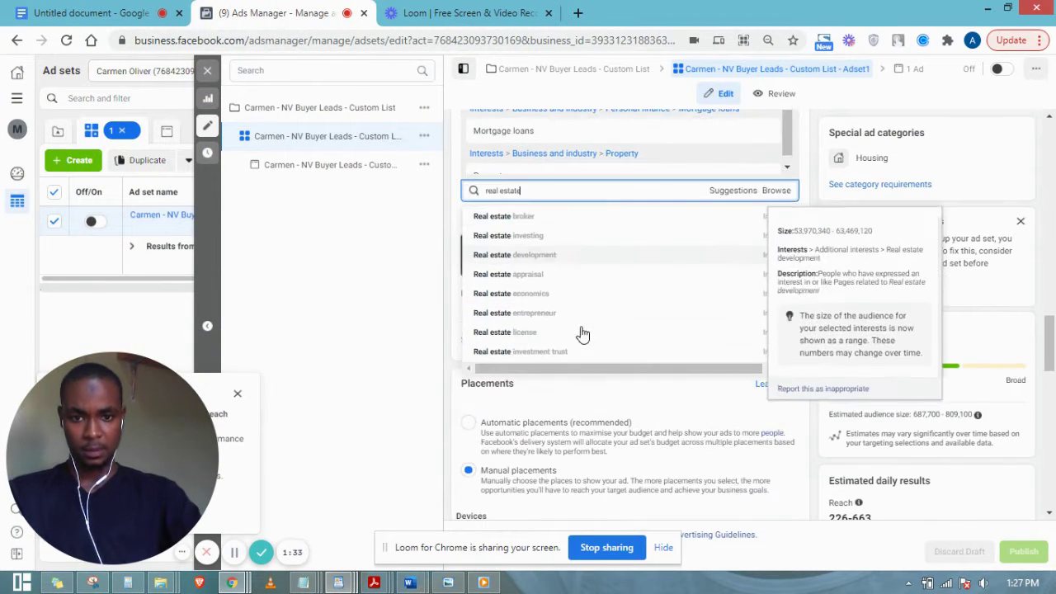
pyautogui.click(528, 221)
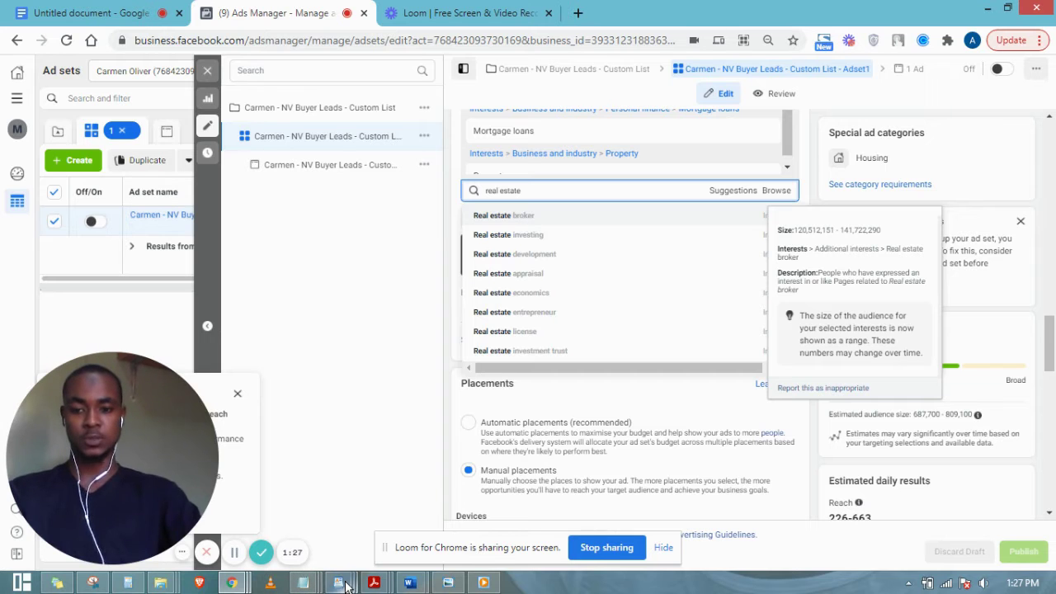
pyautogui.moveTo(338, 583)
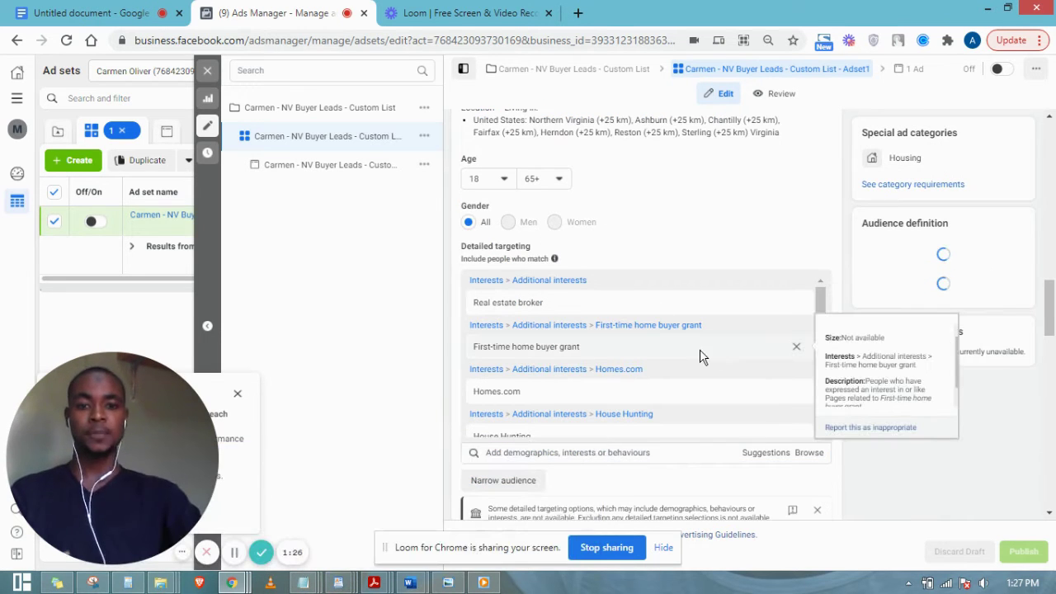
pyautogui.scroll(-2, 752, 338)
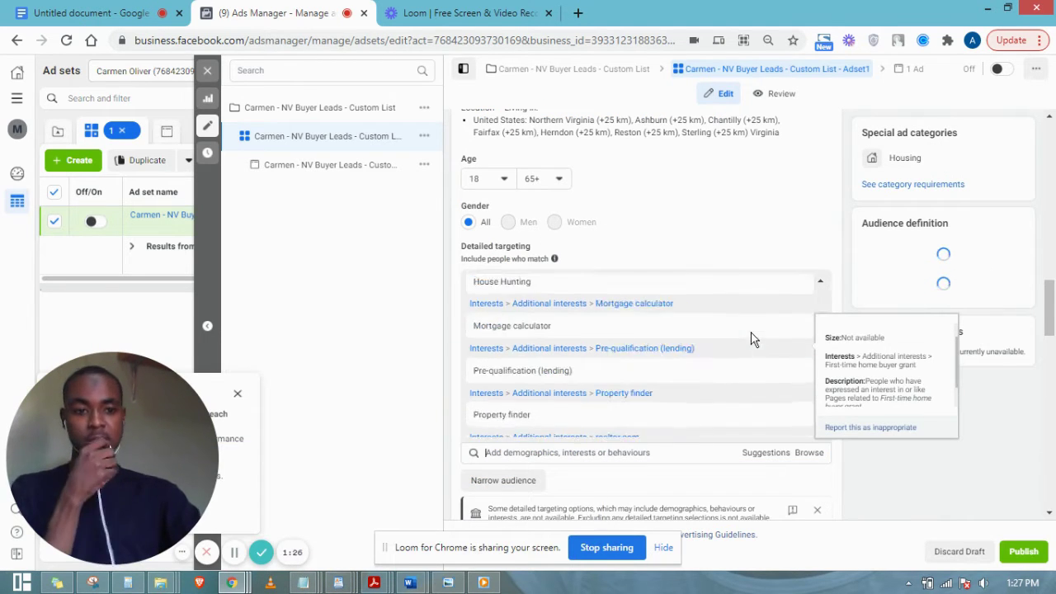
pyautogui.scroll(-2, 644, 362)
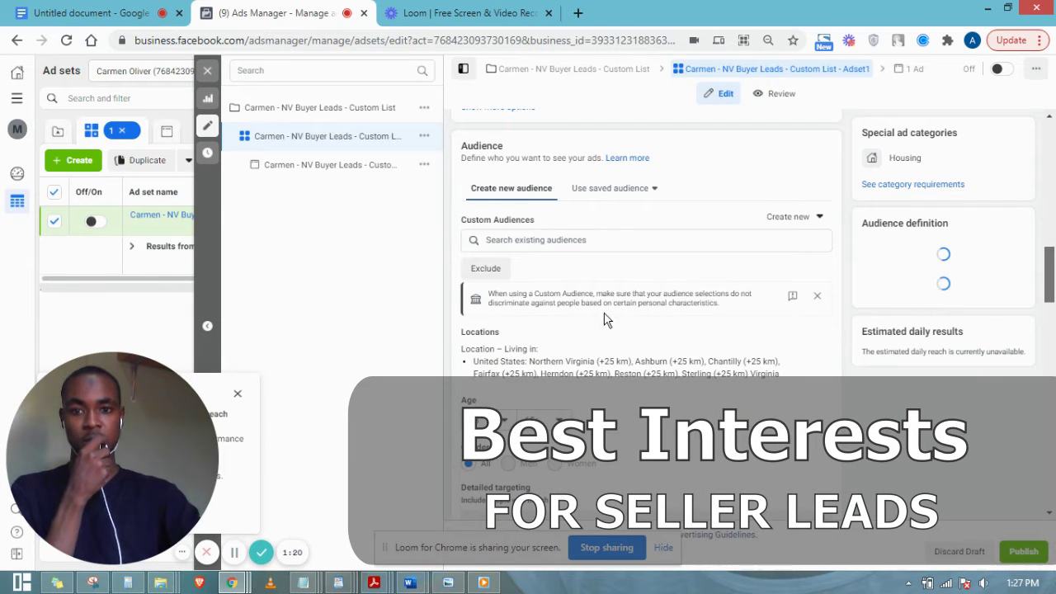
pyautogui.scroll(1, 503, 285)
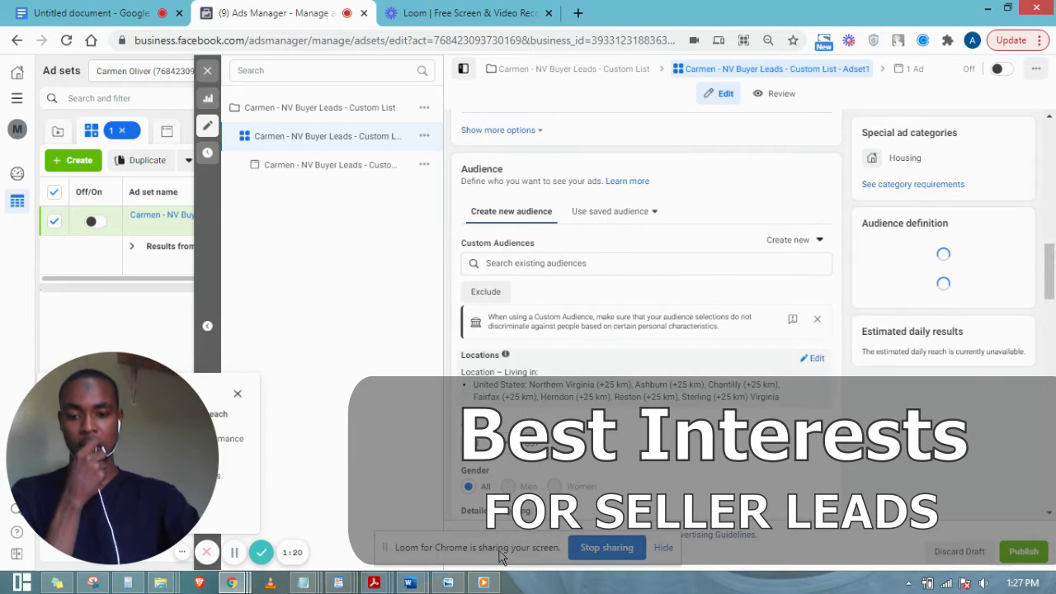
# Switch to the REALTORS ads notes in WordPad and find the section on detailed targeting for seller leads
pyautogui.moveTo(351, 586)
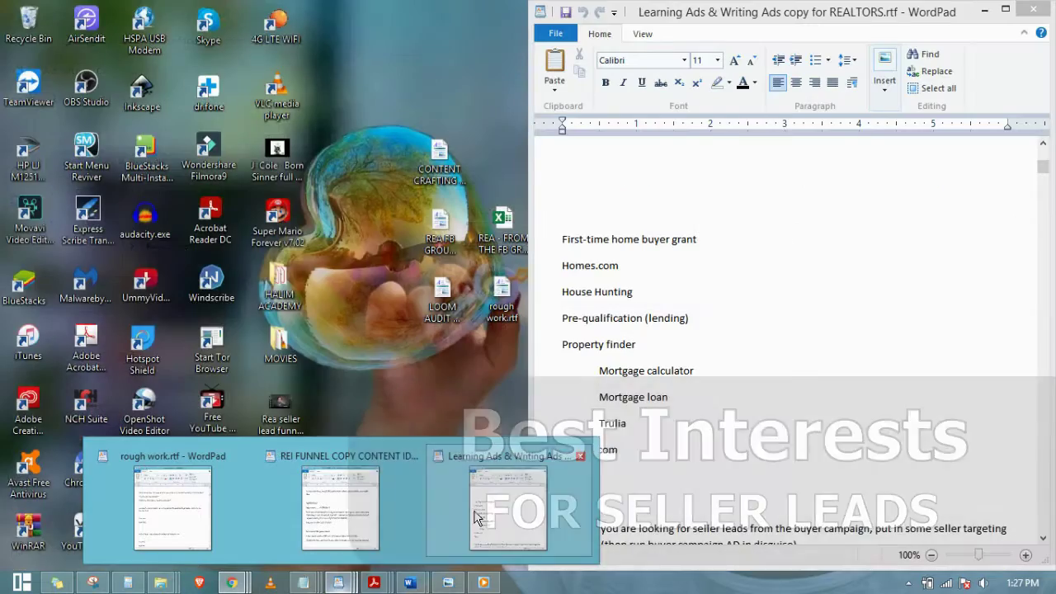
pyautogui.click(507, 511)
pyautogui.scroll(3, 732, 358)
pyautogui.scroll(-12, 733, 357)
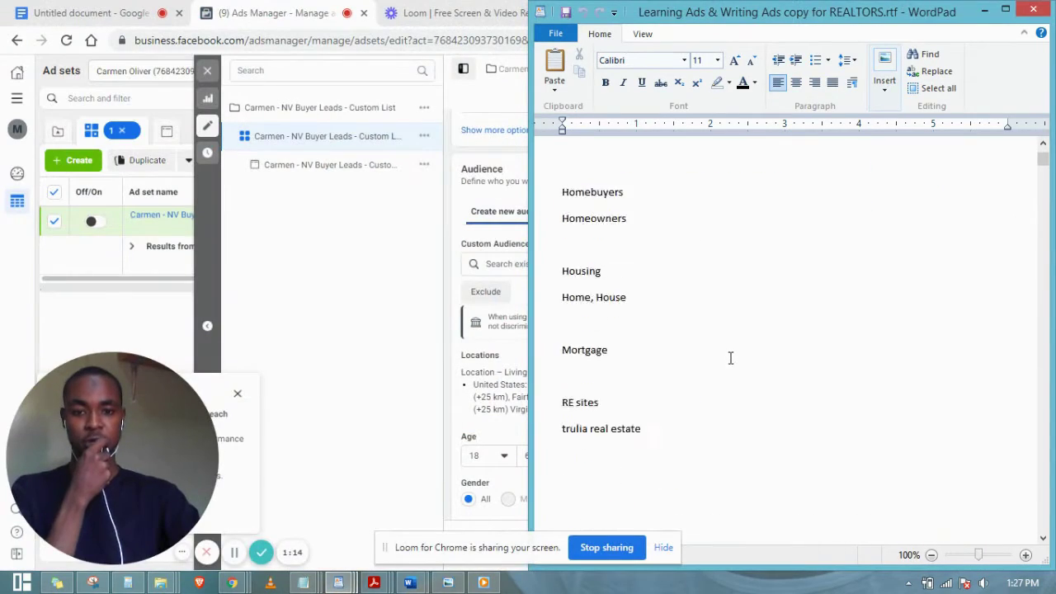
pyautogui.scroll(-5, 730, 357)
pyautogui.scroll(3, 730, 357)
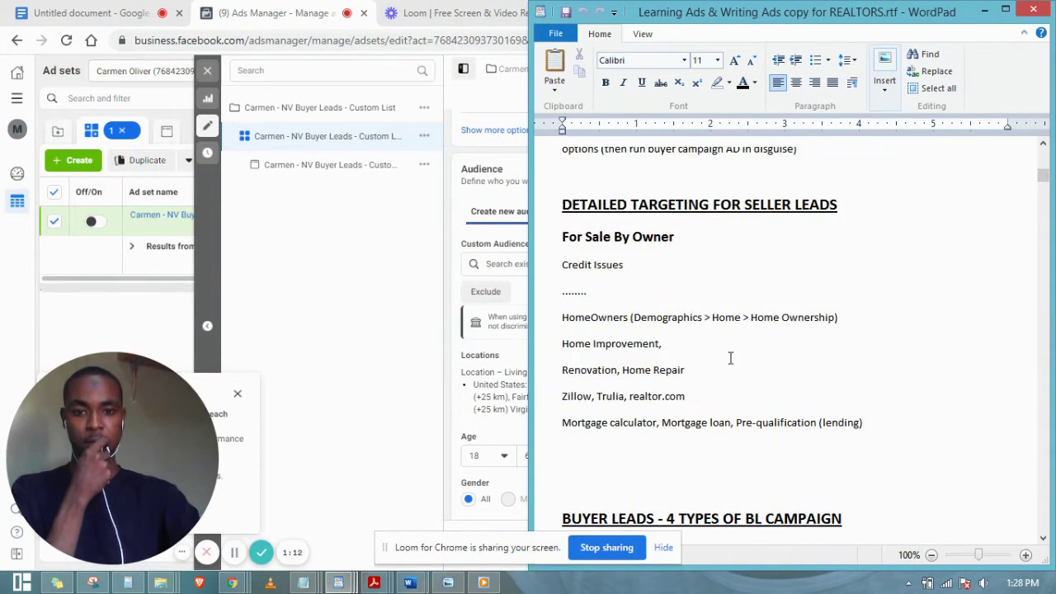
# Review the seller interests from For Sale By Owner to Pre-qualification (lending), highlighting For Sale By Owner in the notes
pyautogui.click(550, 247)
pyautogui.click(553, 276)
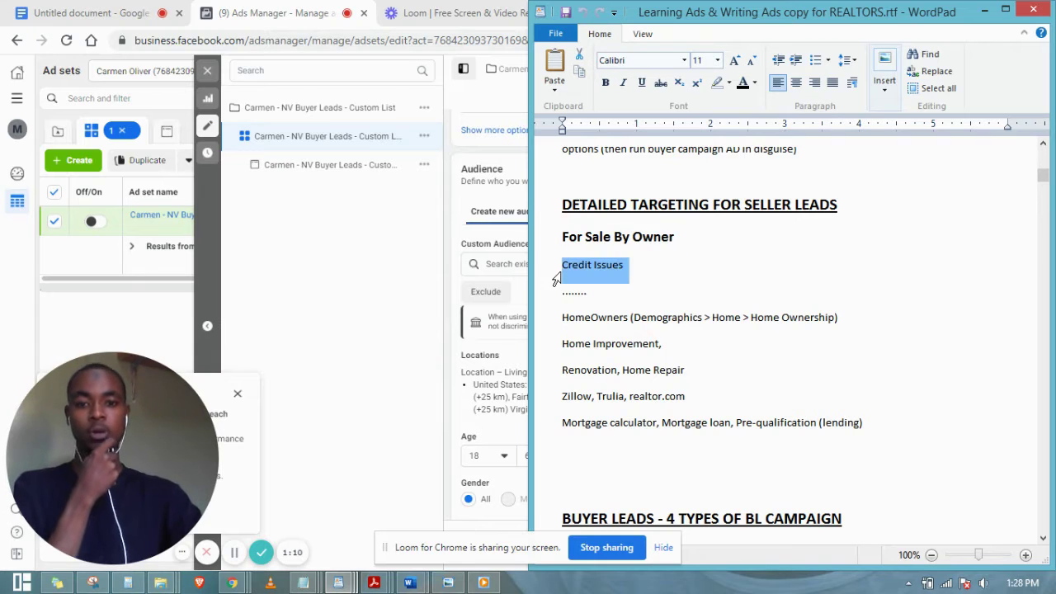
pyautogui.click(552, 332)
pyautogui.moveTo(553, 332); pyautogui.dragTo(549, 429)
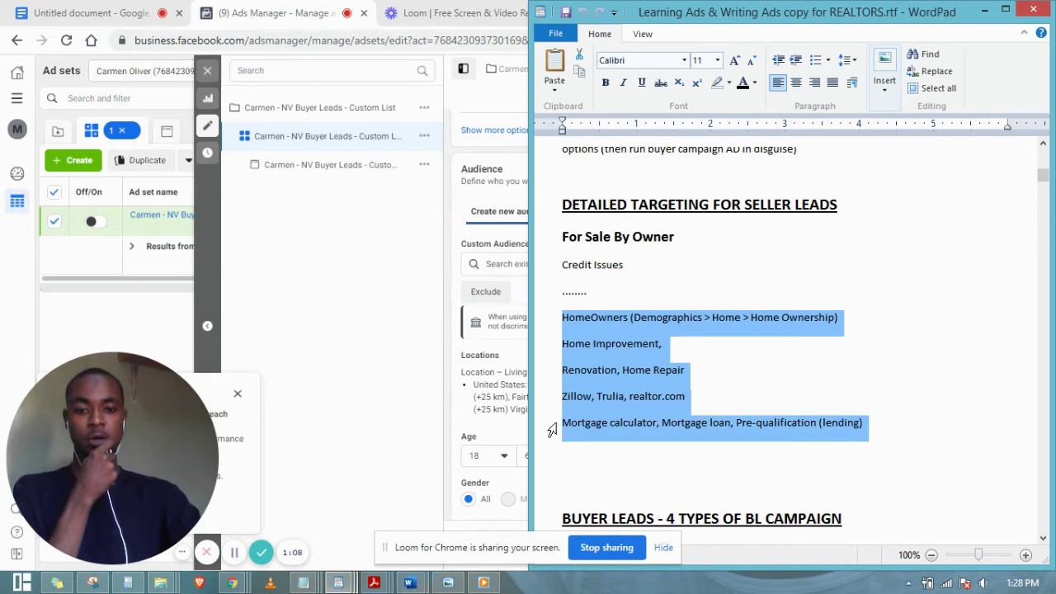
pyautogui.click(622, 356)
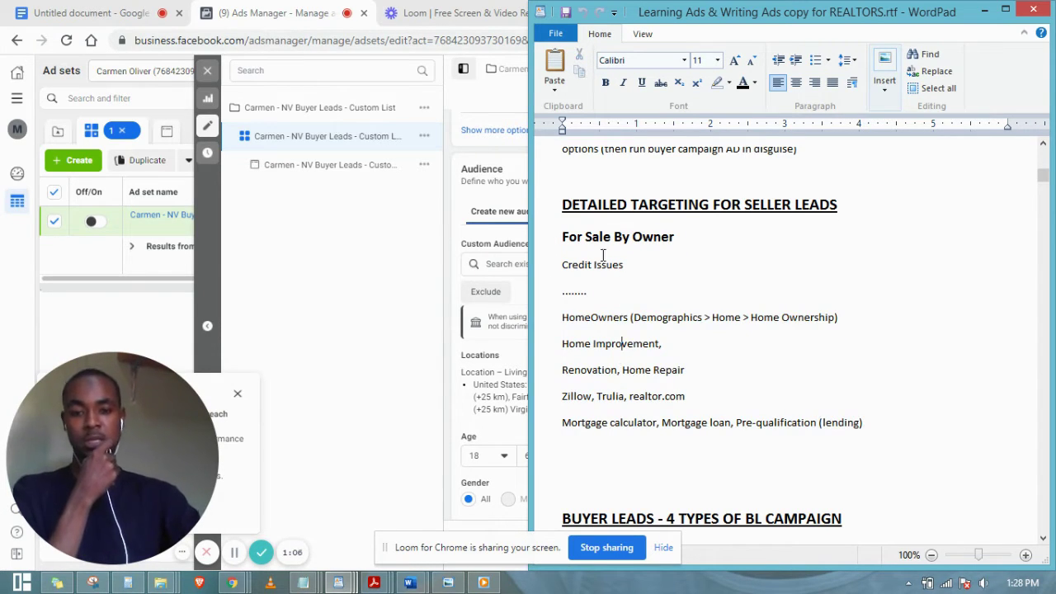
pyautogui.click(550, 240)
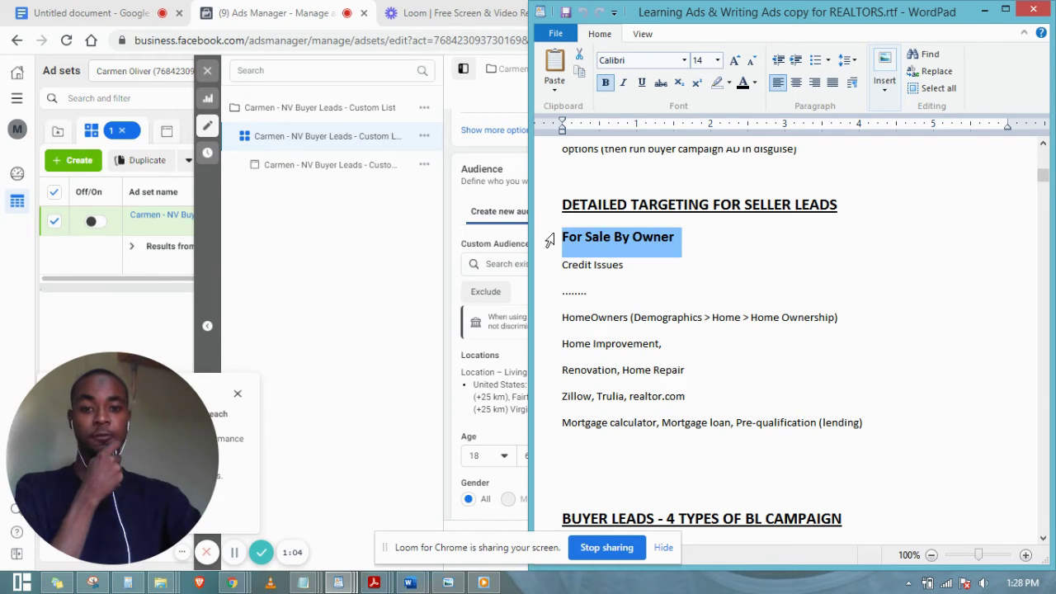
pyautogui.click(609, 236)
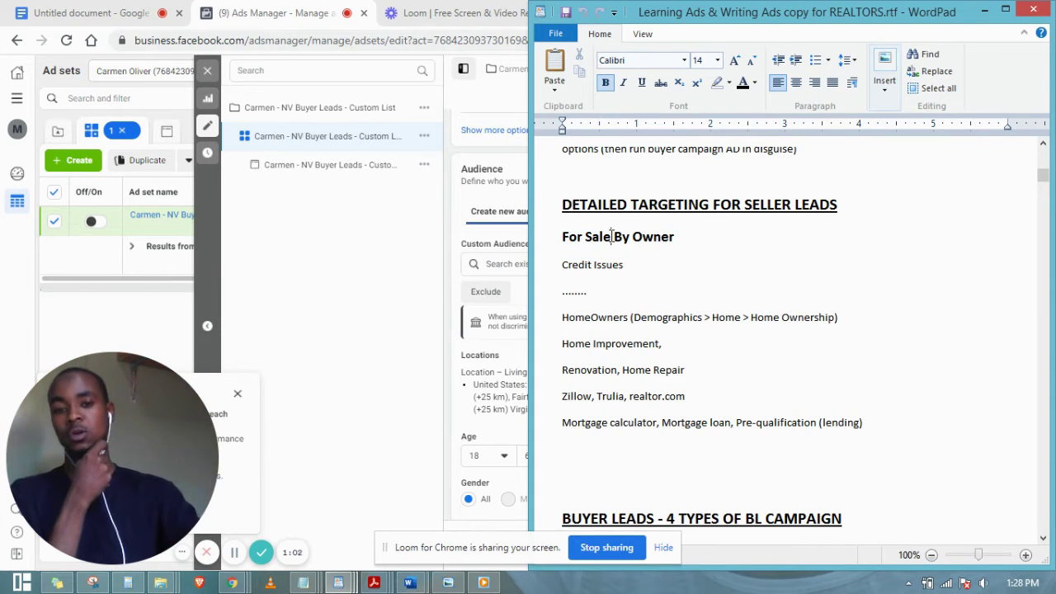
pyautogui.click(549, 248)
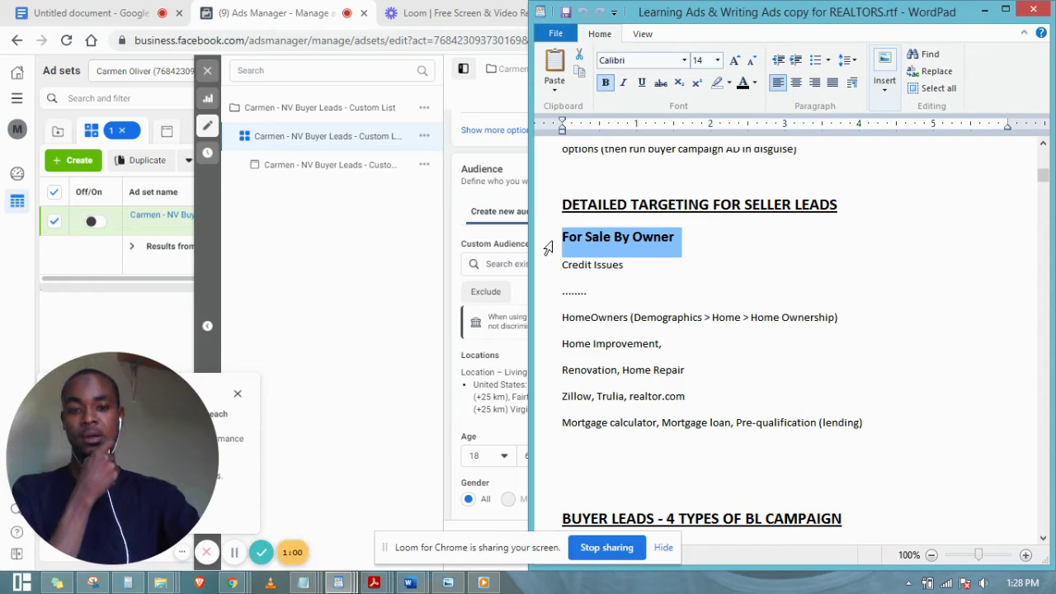
pyautogui.click(712, 236)
pyautogui.click(534, 241)
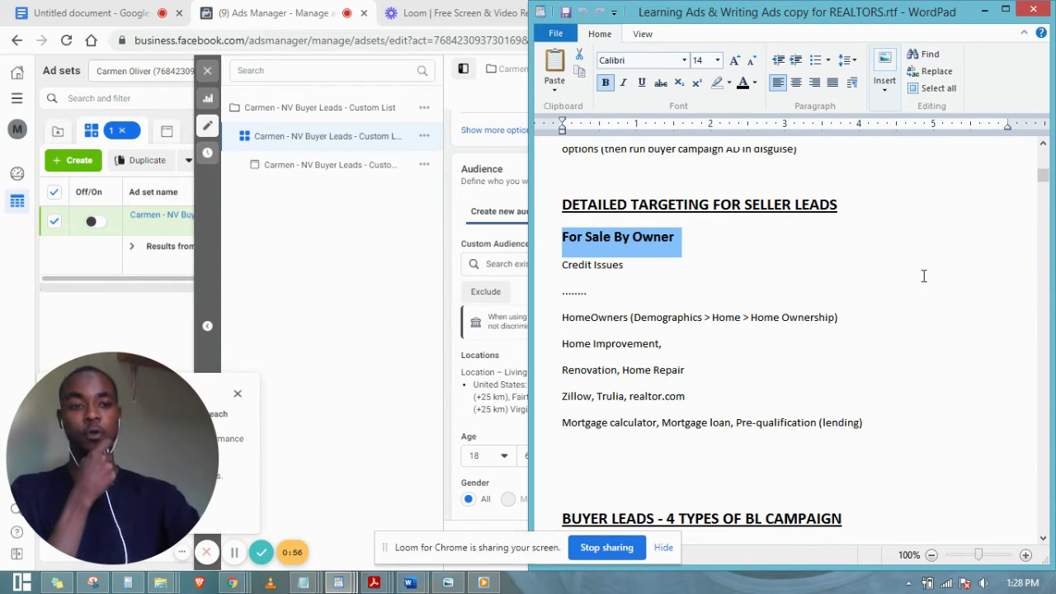
# Return to Ads Manager and add the "For sale by owner" interest to the NV Seller Lead homeowner ad set's detailed targeting
pyautogui.click(986, 11)
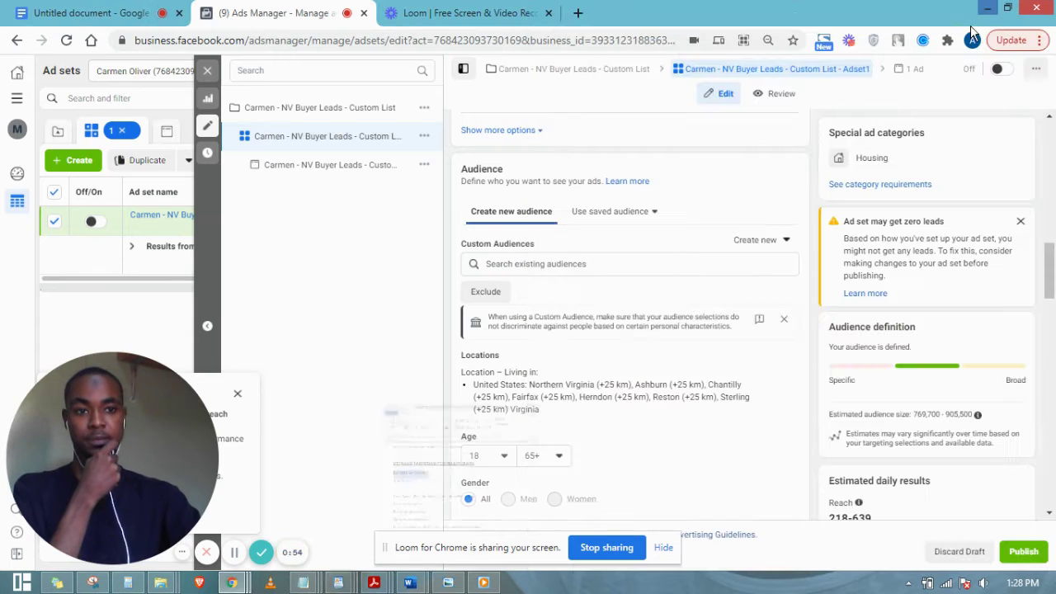
pyautogui.click(233, 553)
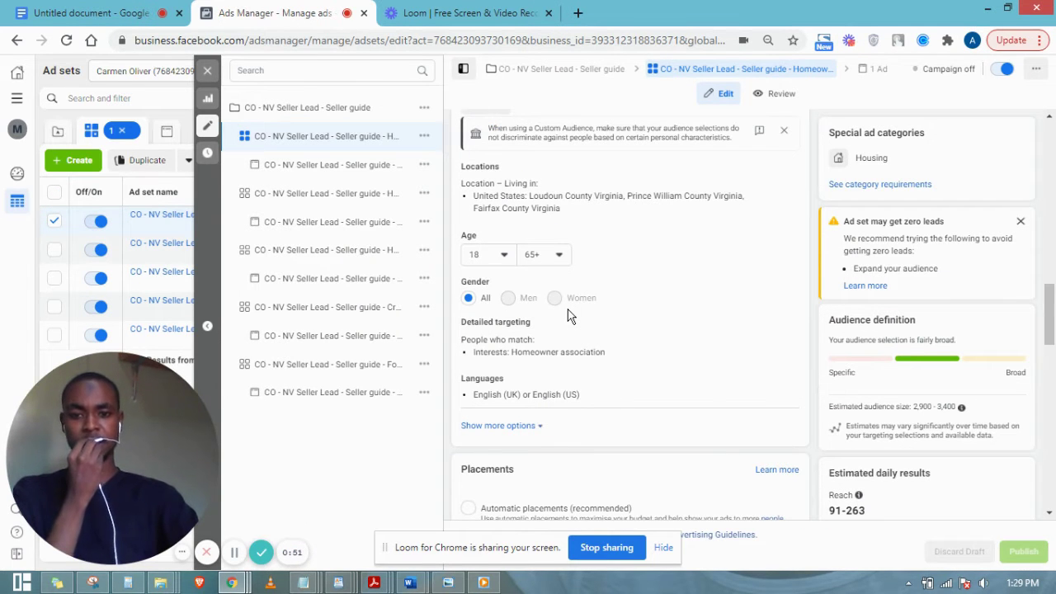
pyautogui.scroll(-1, 568, 315)
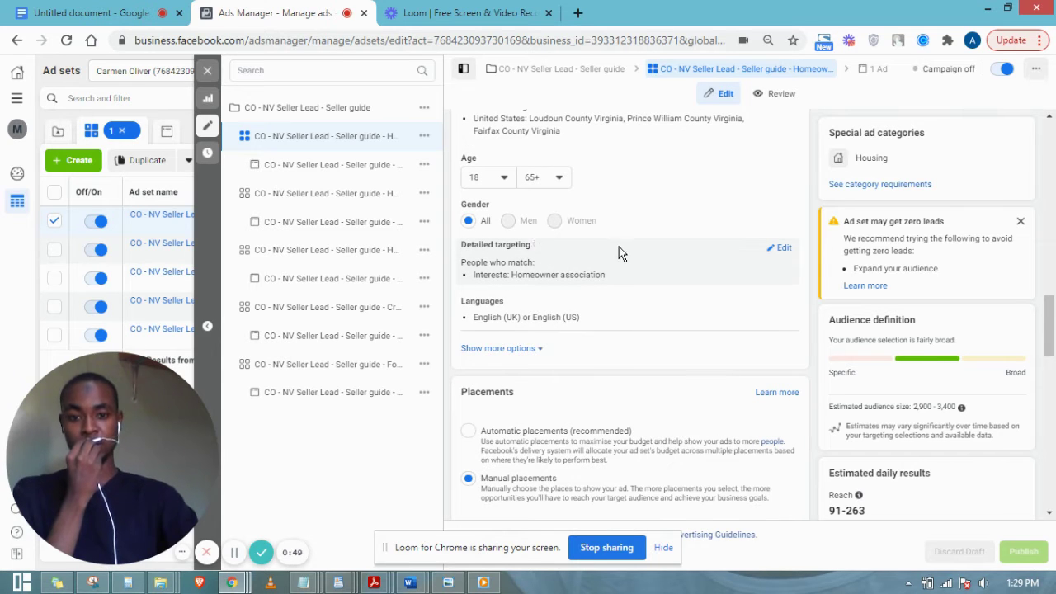
pyautogui.click(783, 250)
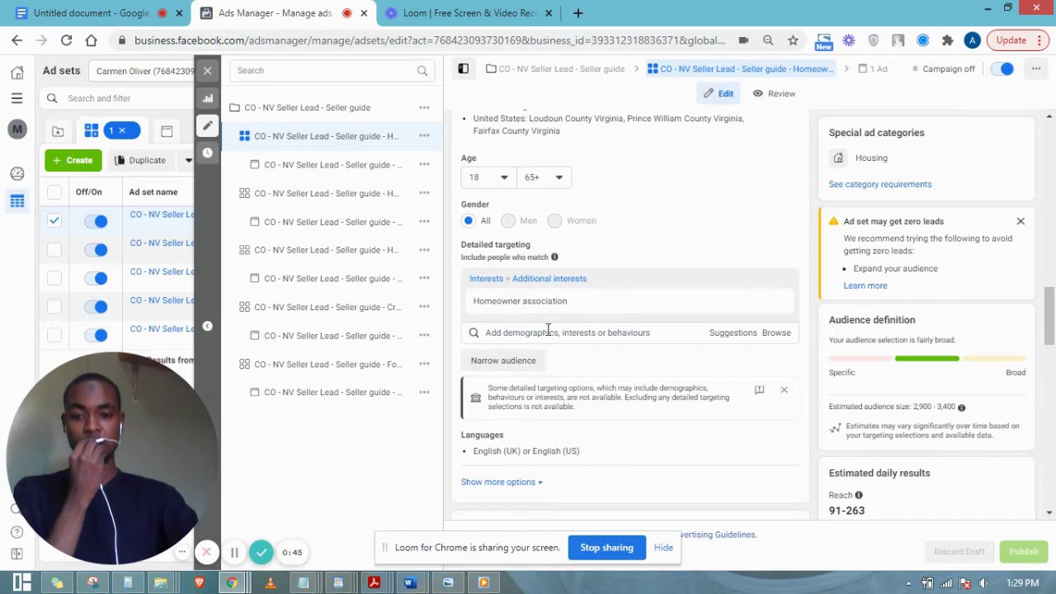
pyautogui.scroll(-1, 548, 330)
pyautogui.click(580, 255)
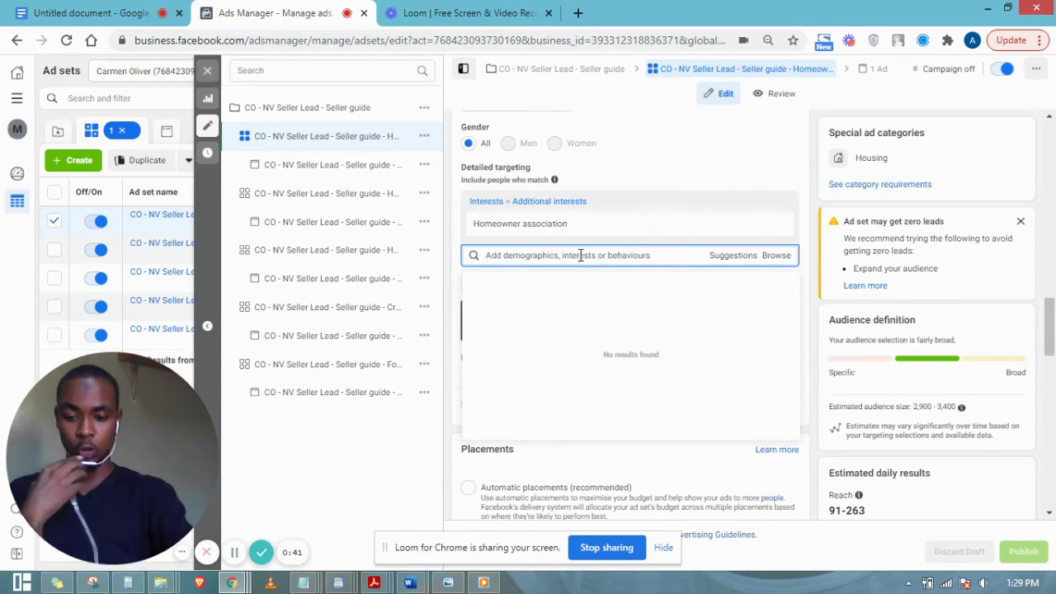
pyautogui.write('Homeo')
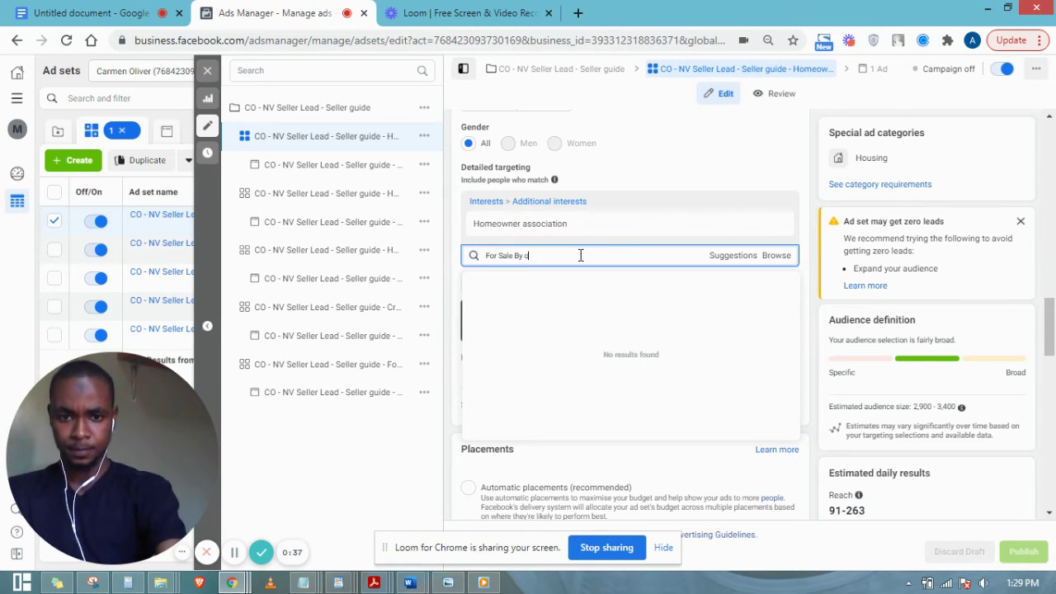
pyautogui.write('wner')
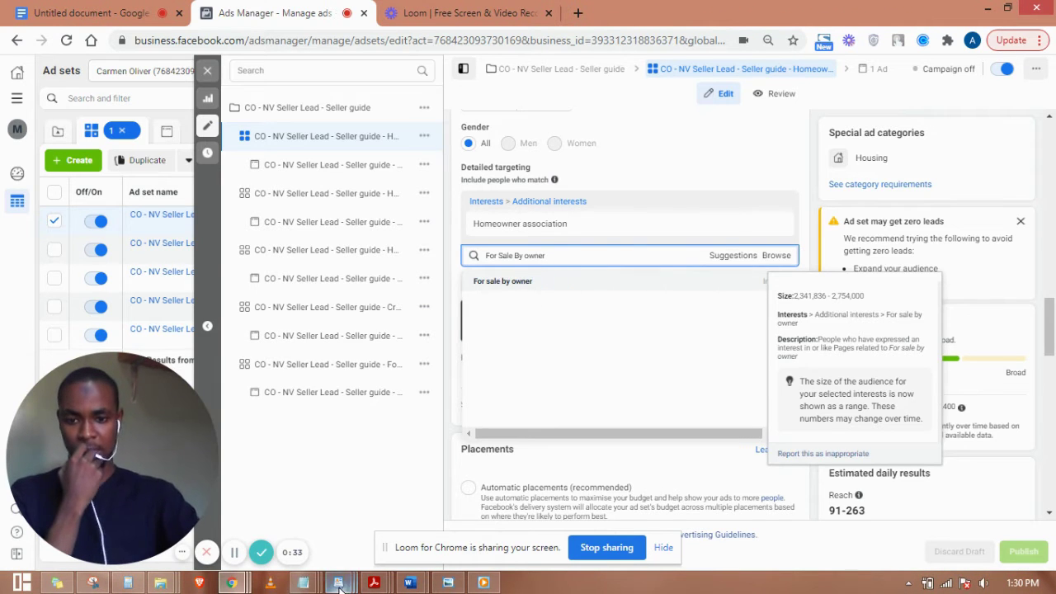
# Switch to the WordPad notes and review the Credit Issues, HomeOwners and Home Improvement entries for seller leads
pyautogui.moveTo(341, 588)
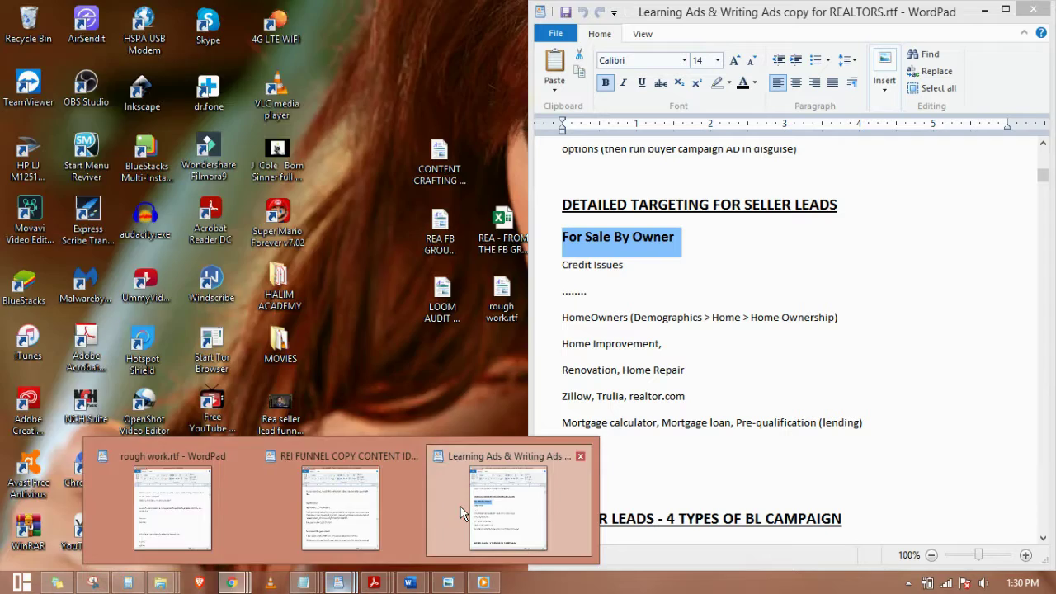
pyautogui.click(507, 507)
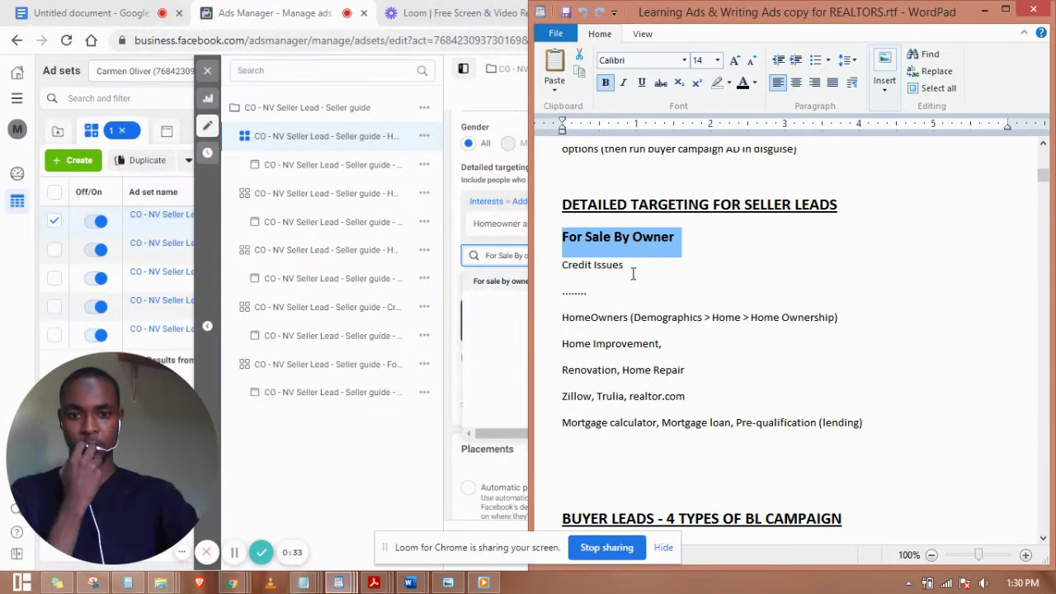
pyautogui.click(555, 266)
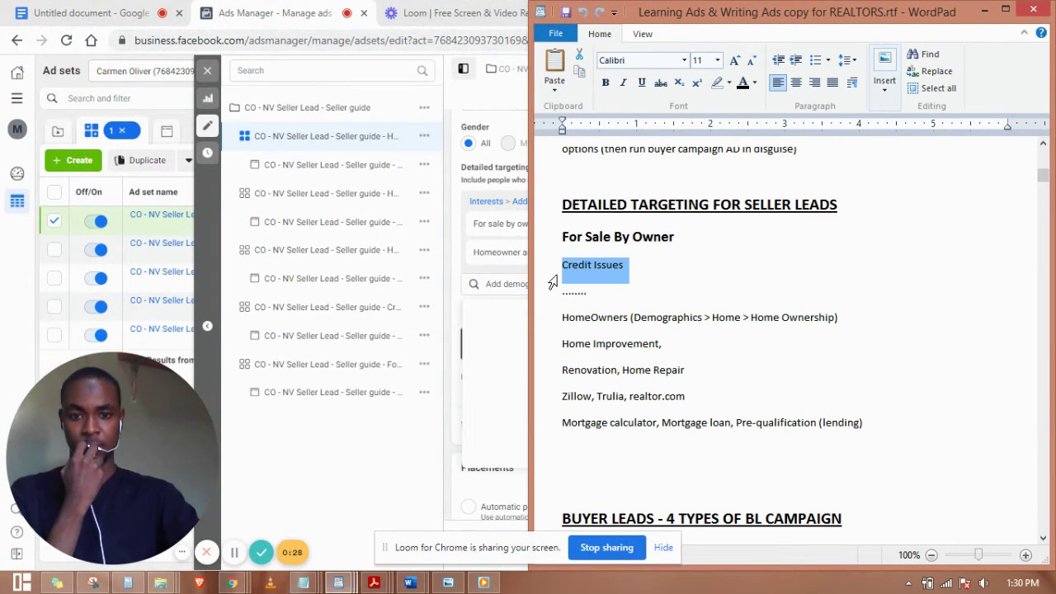
pyautogui.click(553, 333)
pyautogui.click(555, 354)
pyautogui.click(701, 365)
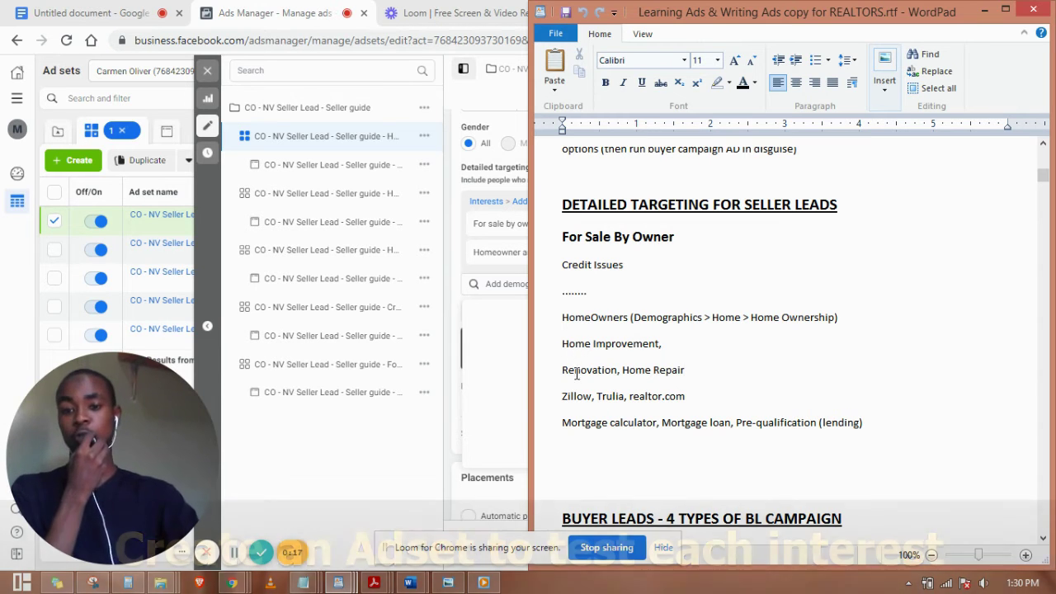
pyautogui.click(555, 352)
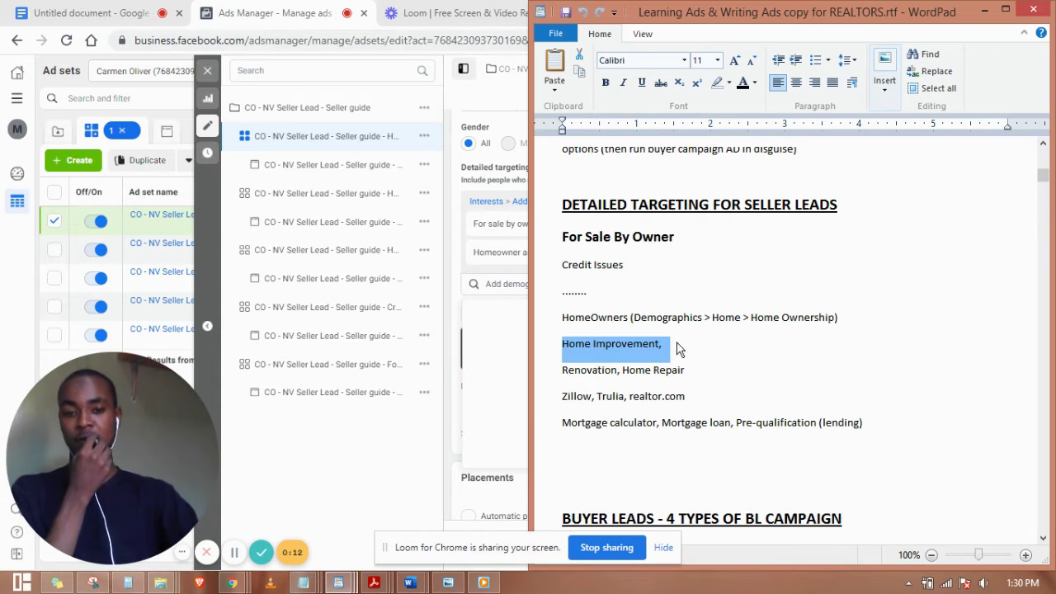
pyautogui.click(705, 354)
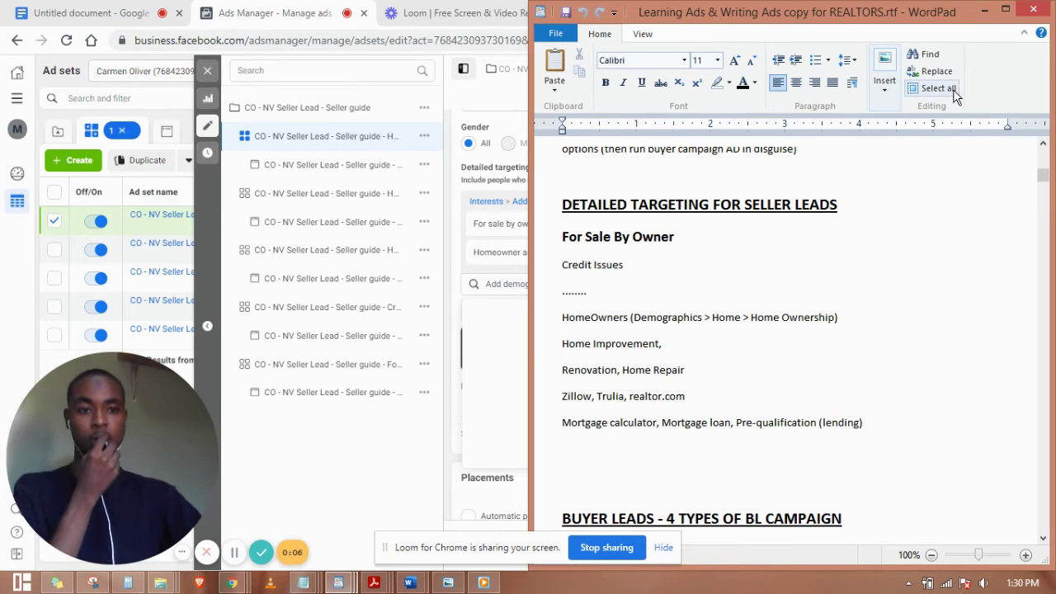
# Check the seller ad set's detailed targeting in Ads Manager, and return to WordPad to highlight the "Renovation, Home Repair" line
pyautogui.click(986, 11)
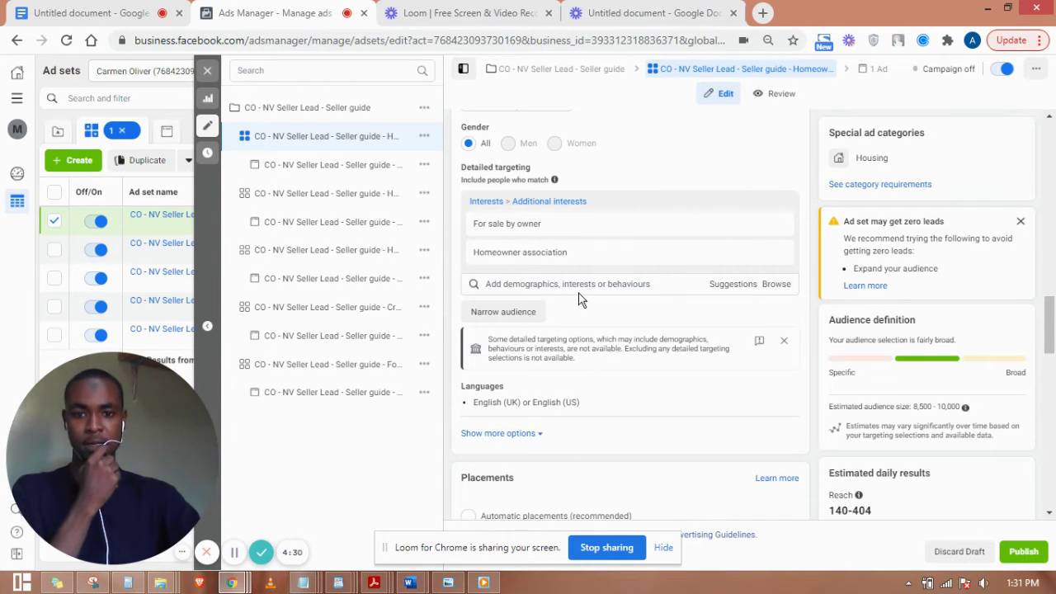
pyautogui.scroll(1, 569, 297)
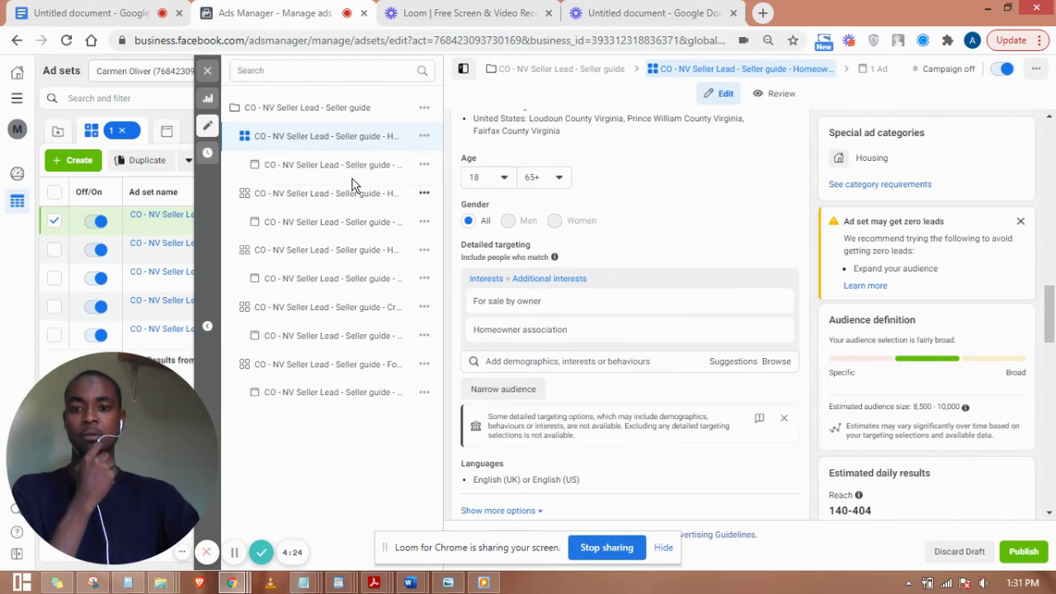
pyautogui.moveTo(346, 584)
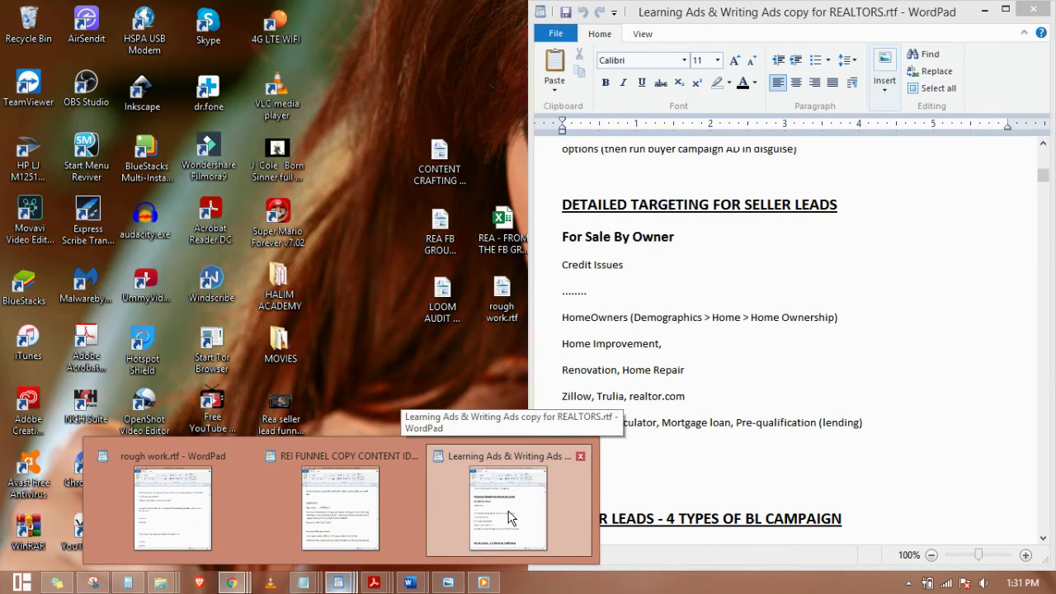
pyautogui.click(508, 517)
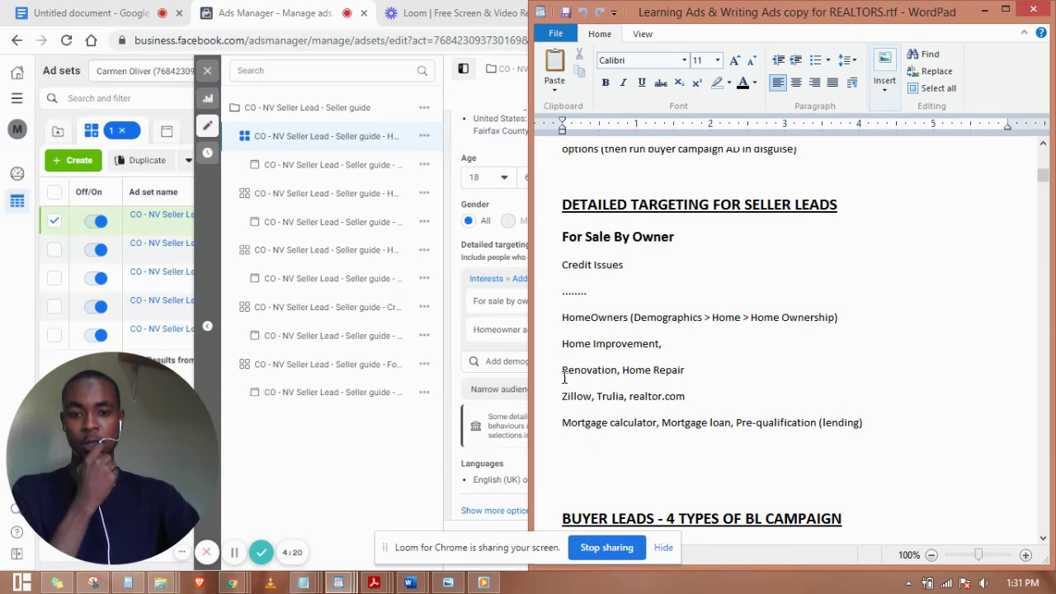
pyautogui.click(549, 380)
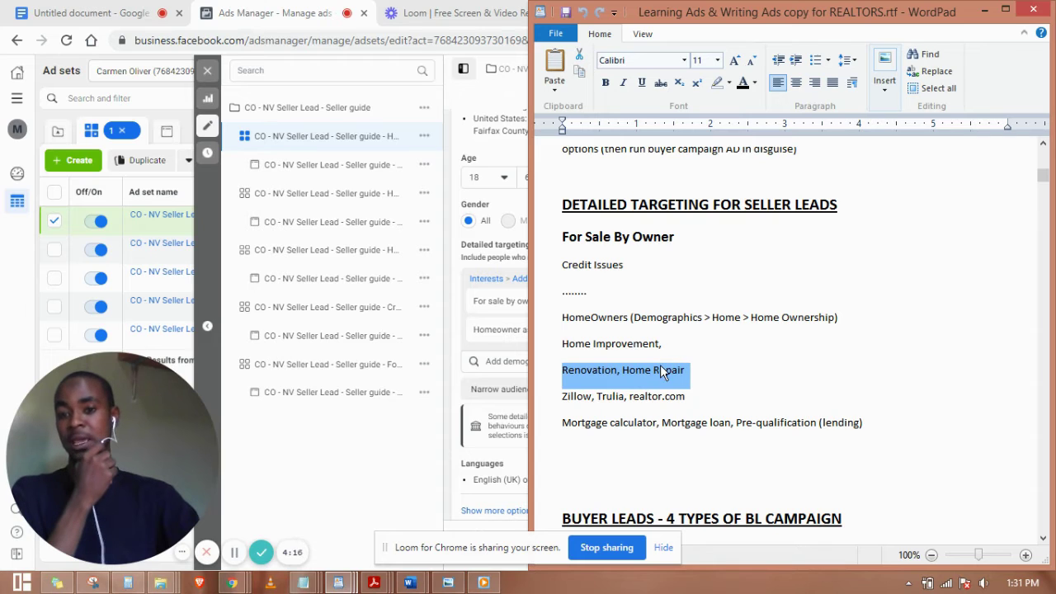
# Highlight the "Renovation, Home Repair" line in the seller leads targeting notes
pyautogui.click(601, 373)
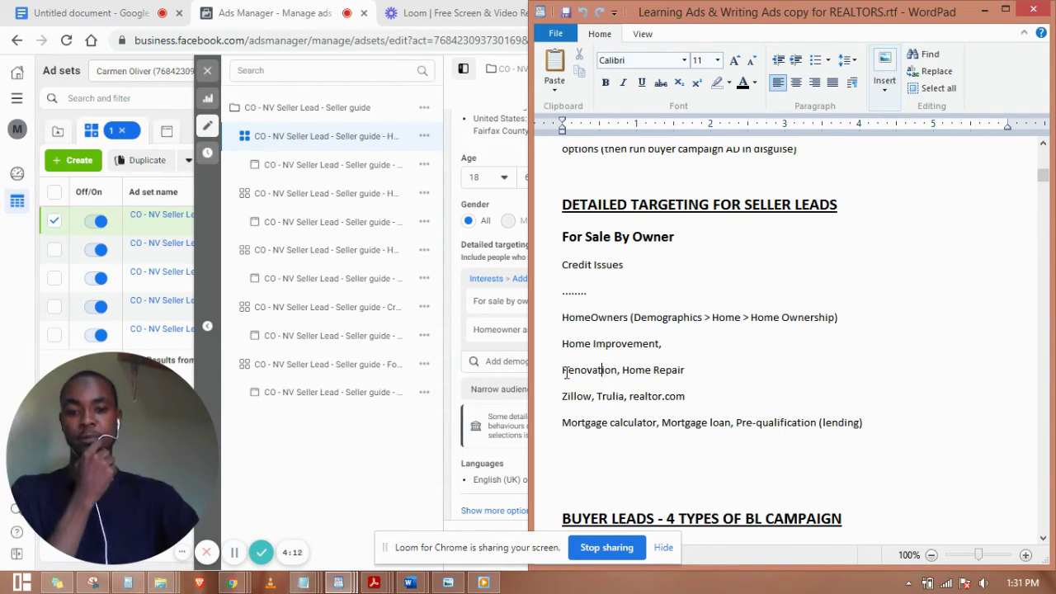
pyautogui.moveTo(563, 371)
pyautogui.mouseDown()
pyautogui.moveTo(693, 373)
pyautogui.moveTo(564, 373)
pyautogui.mouseUp()
pyautogui.click(636, 368)
pyautogui.click(697, 377)
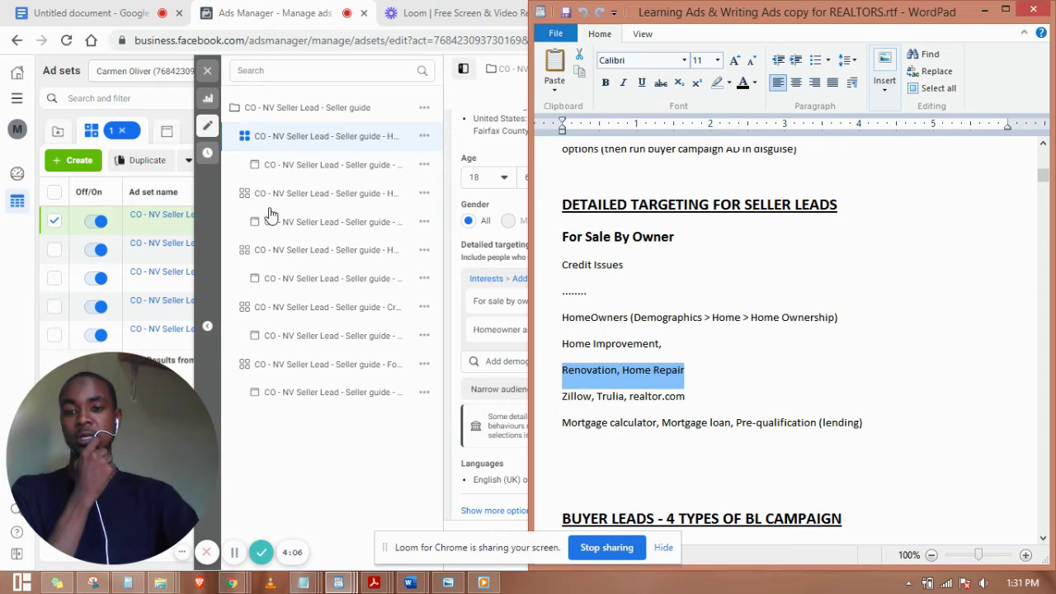
pyautogui.click(554, 373)
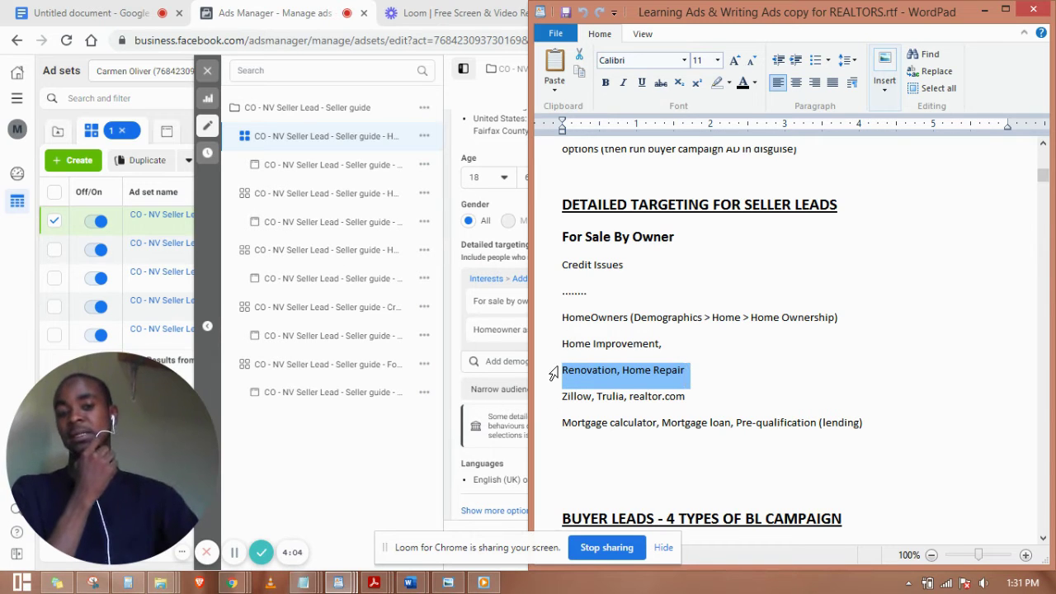
pyautogui.click(662, 376)
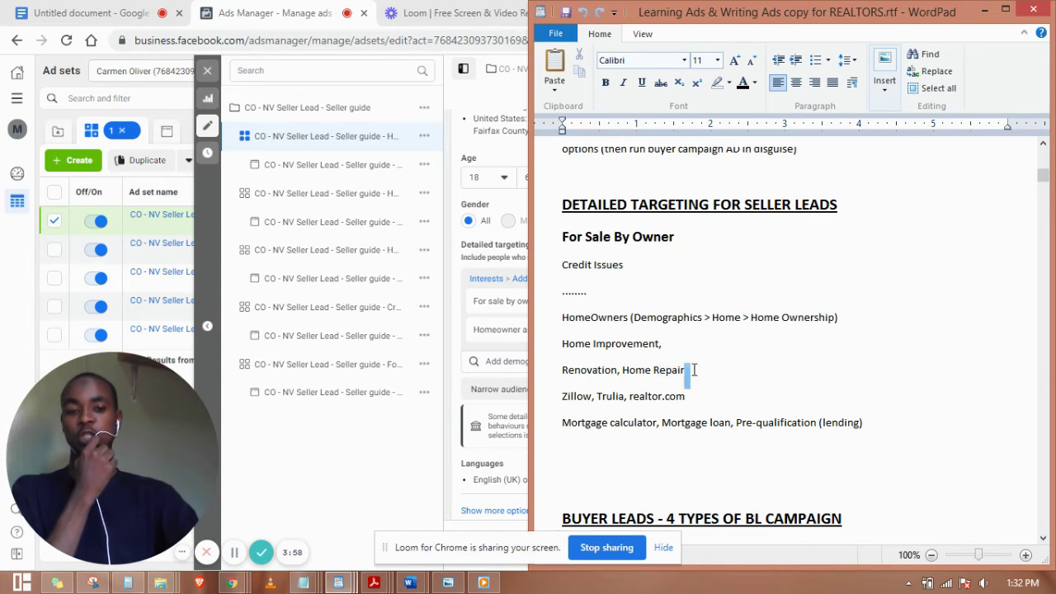
pyautogui.moveTo(688, 371); pyautogui.dragTo(578, 376)
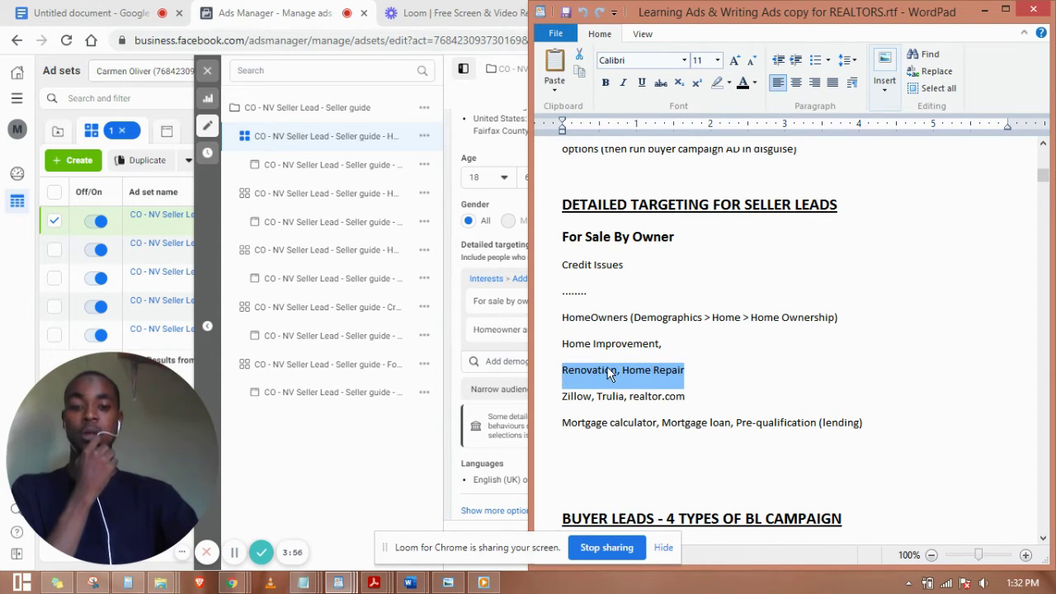
# Move past the Home Improvement entry and highlight the "Zillow, Trulia, realtor.com" line in the seller notes
pyautogui.click(555, 350)
pyautogui.click(556, 399)
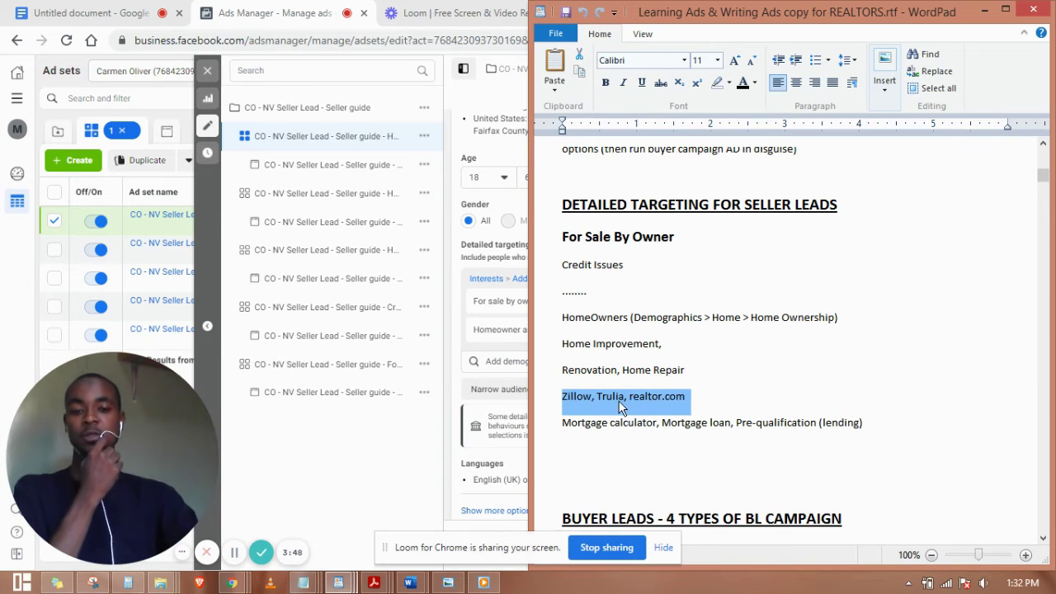
pyautogui.click(621, 401)
pyautogui.click(551, 404)
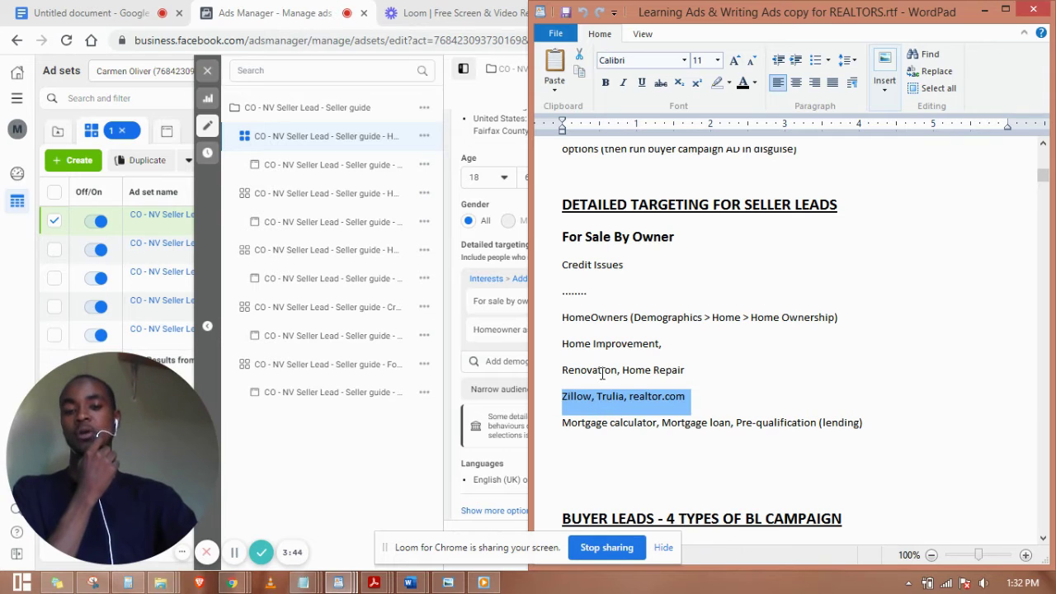
# Review the seller interests from Credit Issues to Pre-qualification (lending), highlighting individual lines and returning to Credit Issues
pyautogui.moveTo(904, 416); pyautogui.dragTo(617, 264)
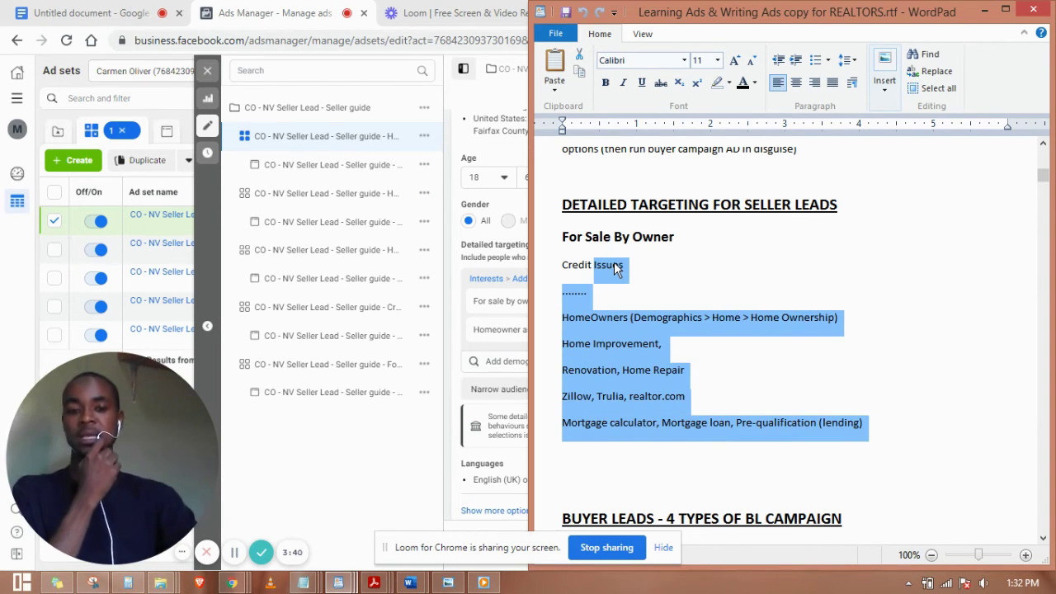
pyautogui.click(617, 287)
pyautogui.click(556, 275)
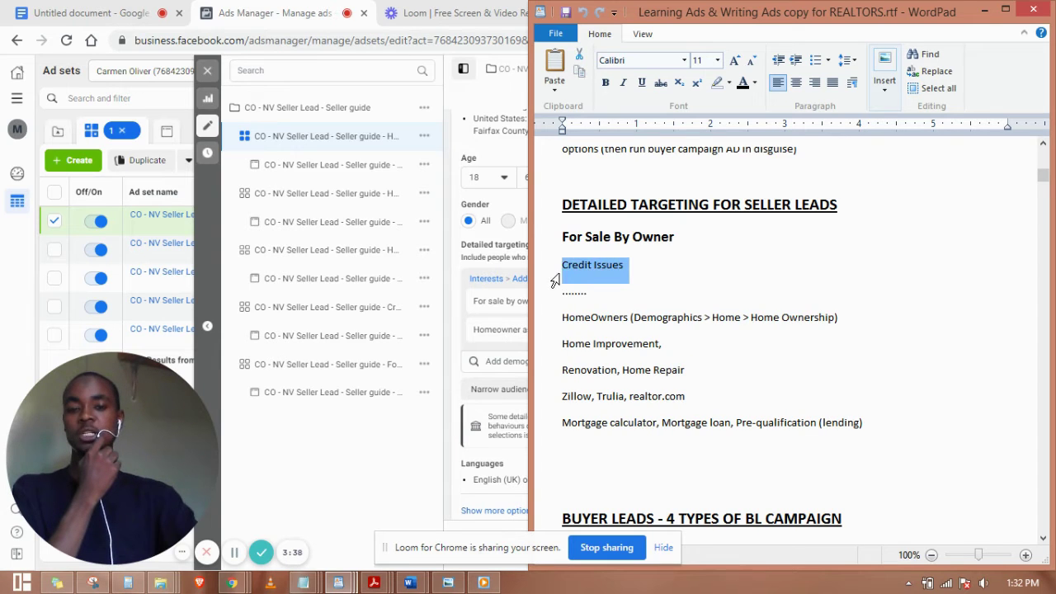
pyautogui.click(548, 329)
pyautogui.click(549, 353)
pyautogui.click(551, 377)
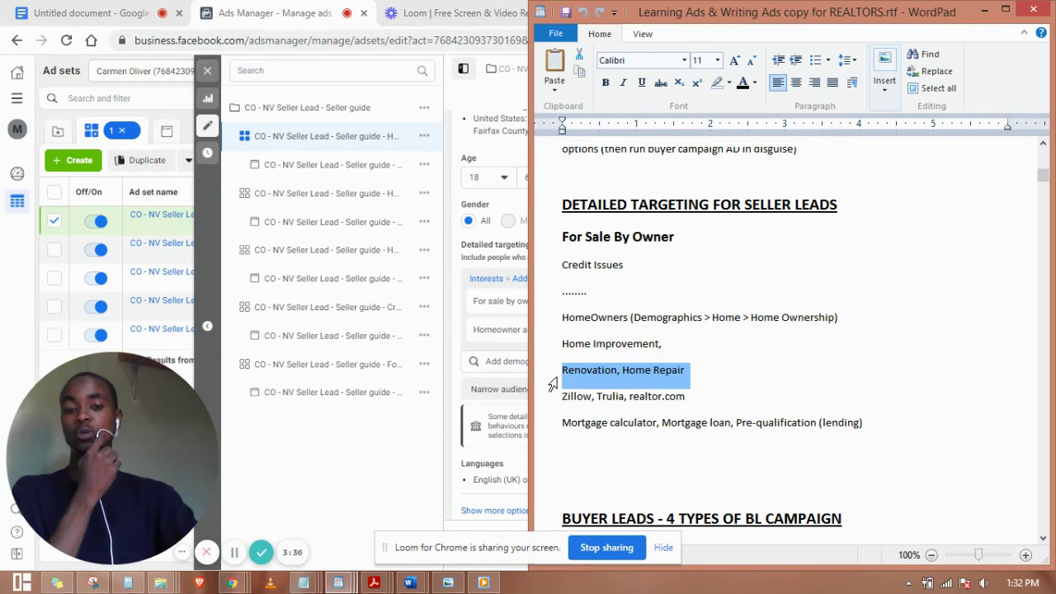
pyautogui.click(550, 399)
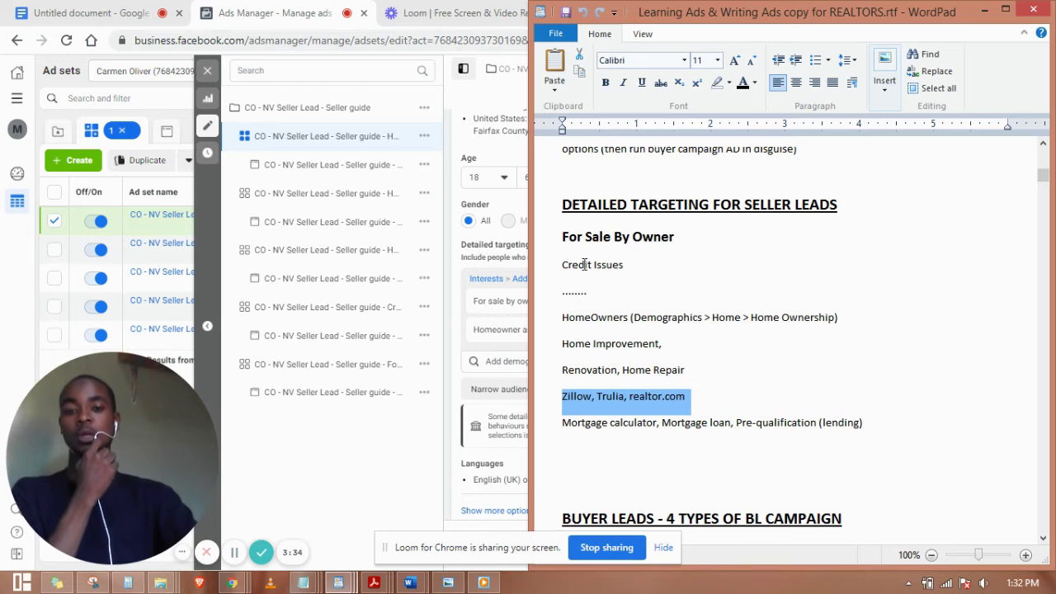
pyautogui.click(554, 276)
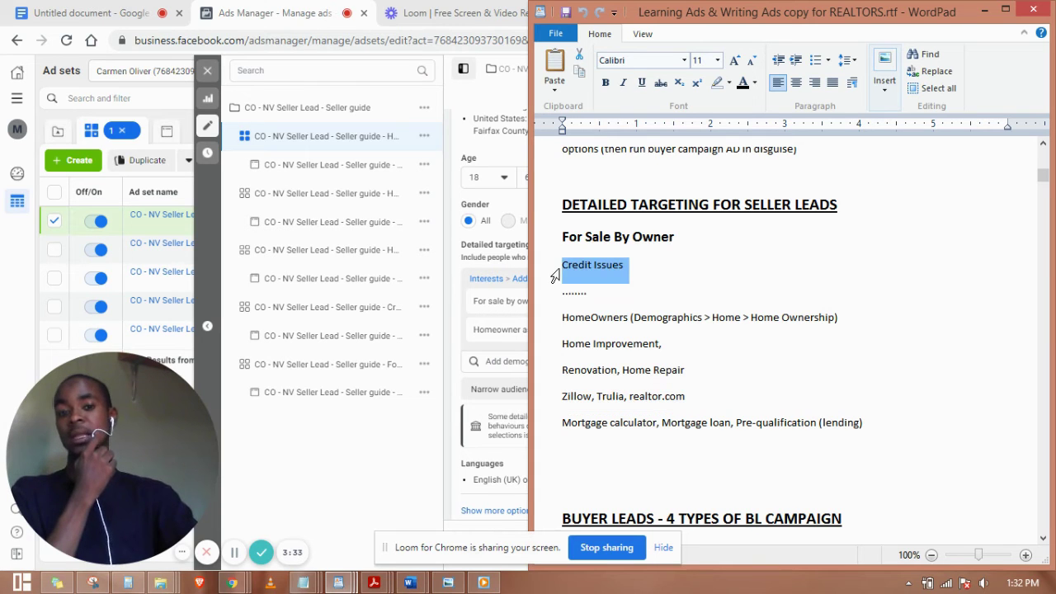
pyautogui.click(597, 299)
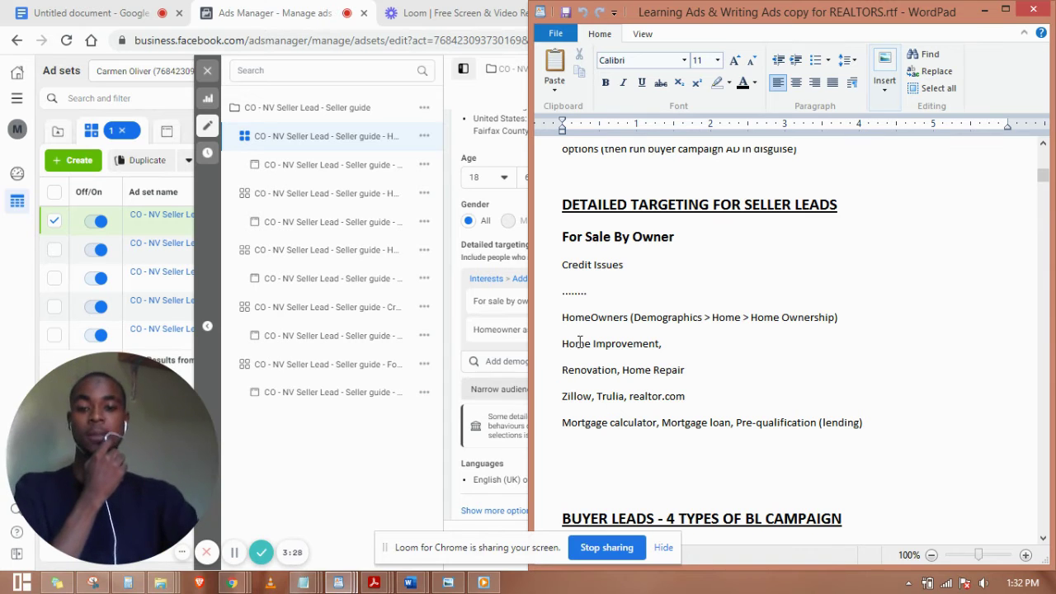
# Switch back to Ads Manager and view the homeowner ad set's detailed targeting
pyautogui.click(988, 9)
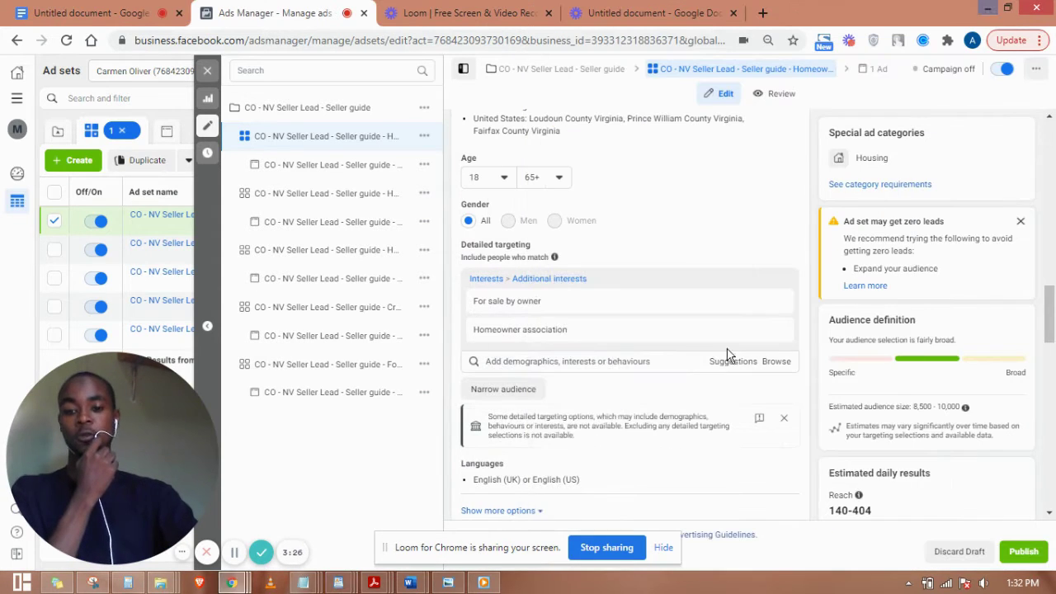
pyautogui.click(232, 559)
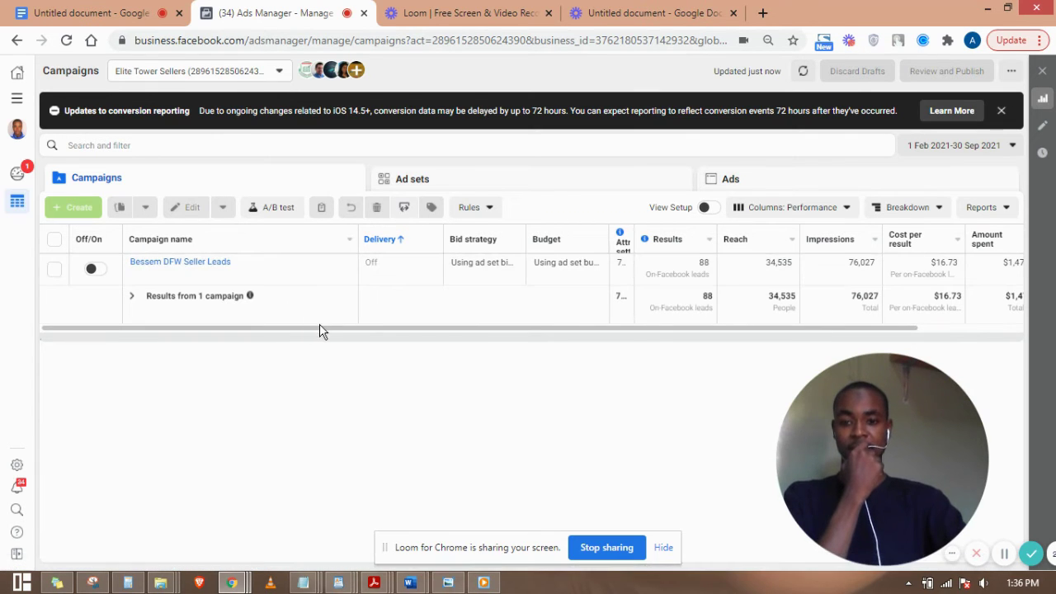
# Check the DFW Seller Leads campaign's cost and spend columns, and open the ad sets for that campaign only
pyautogui.moveTo(323, 327); pyautogui.dragTo(424, 330)
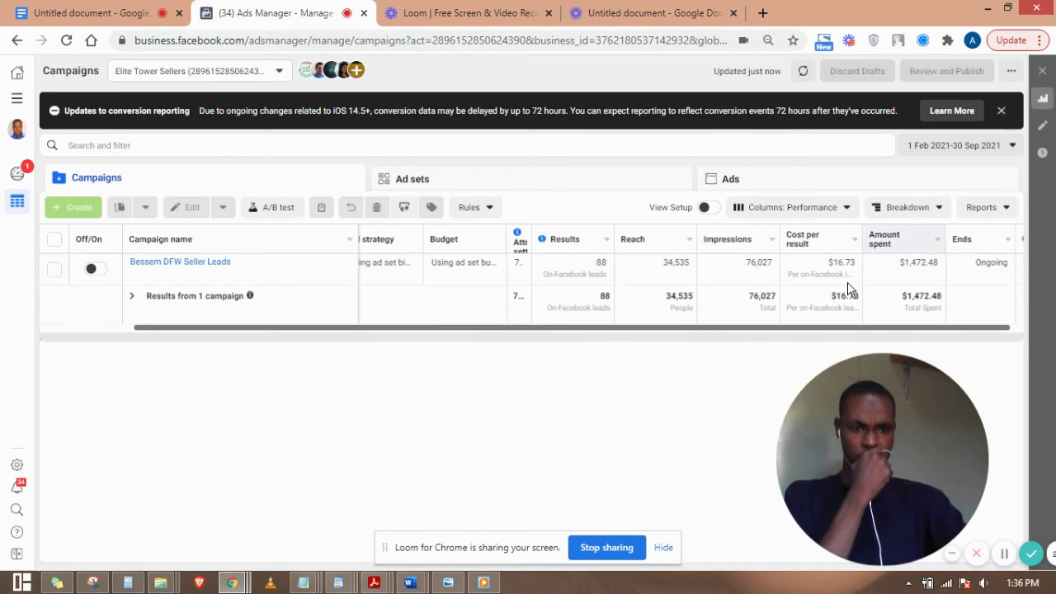
pyautogui.click(54, 273)
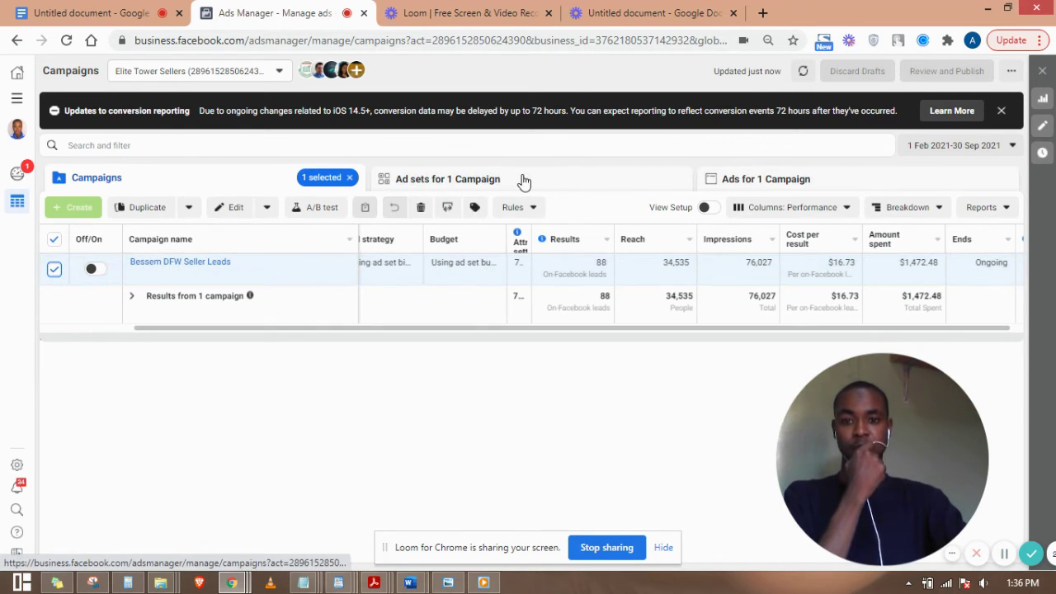
pyautogui.click(523, 180)
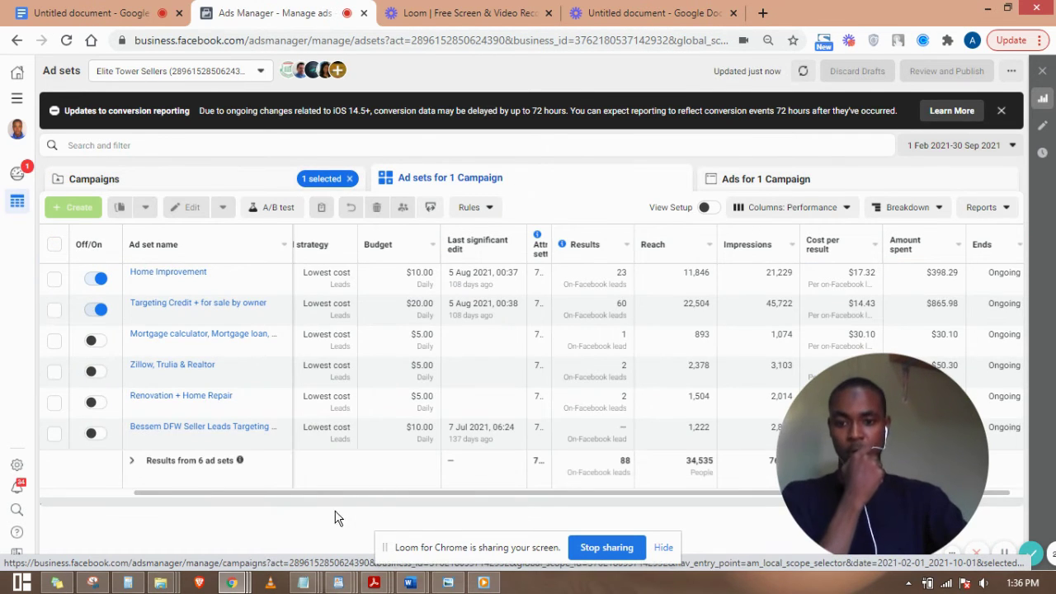
# Compare the ad sets' results and cost per result, selecting the "Targeting Credit + for sale by owner" ad set
pyautogui.moveTo(340, 492); pyautogui.dragTo(349, 494)
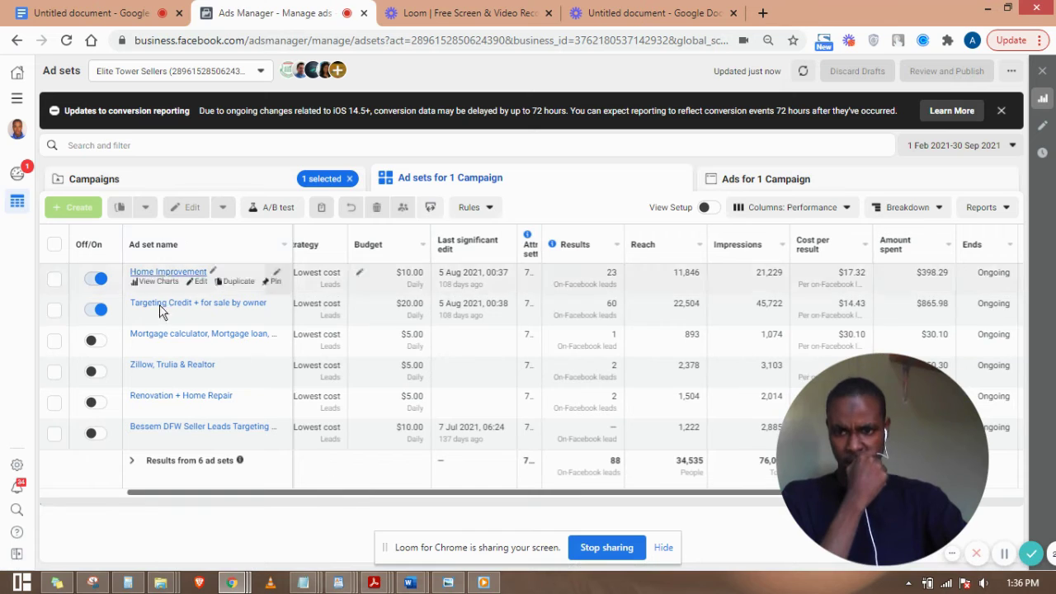
pyautogui.moveTo(165, 277)
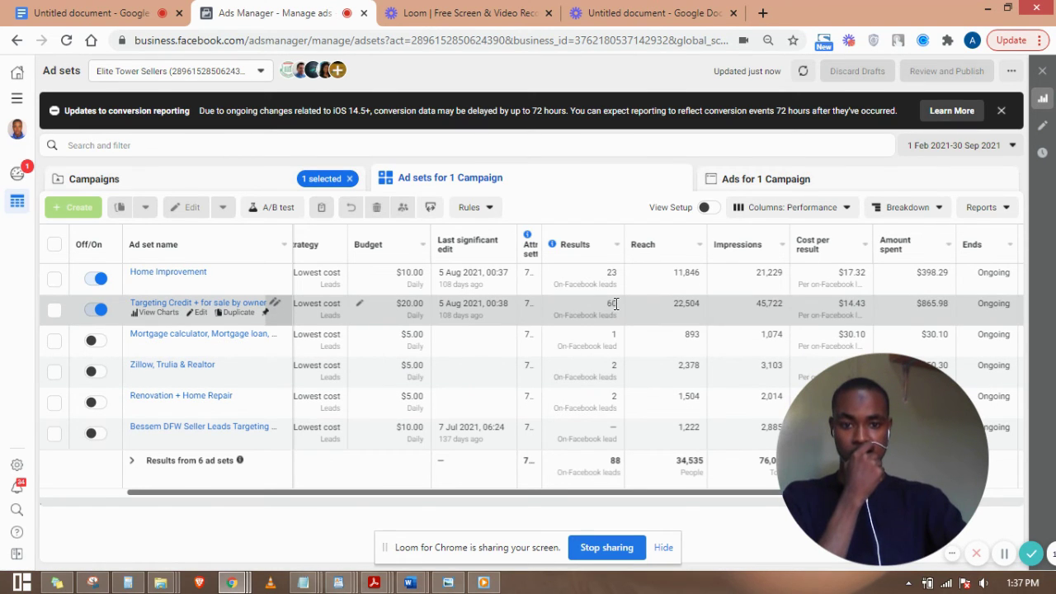
pyautogui.click(615, 303)
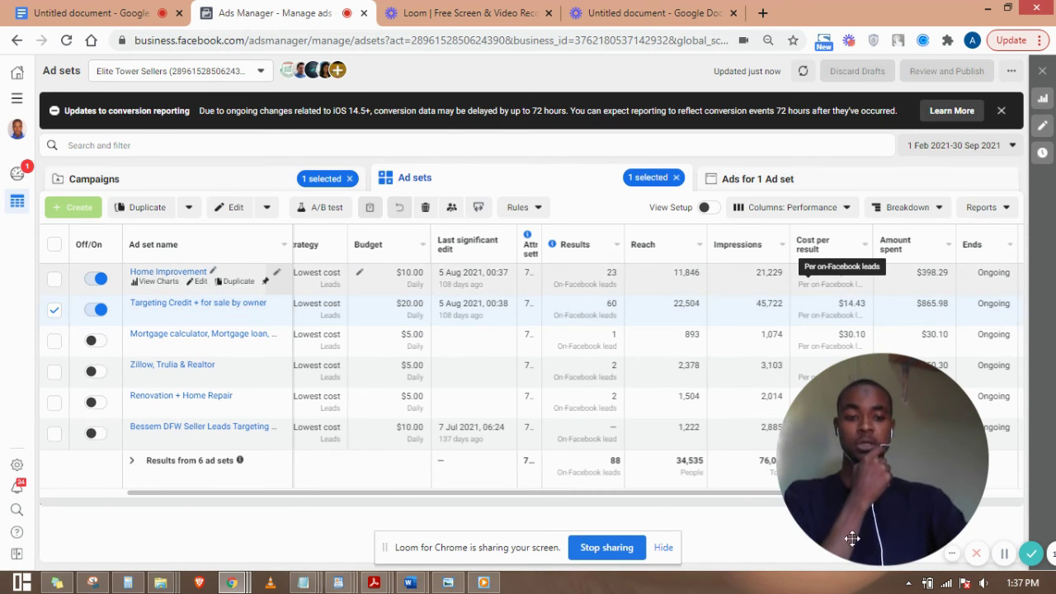
pyautogui.moveTo(849, 506); pyautogui.dragTo(122, 488)
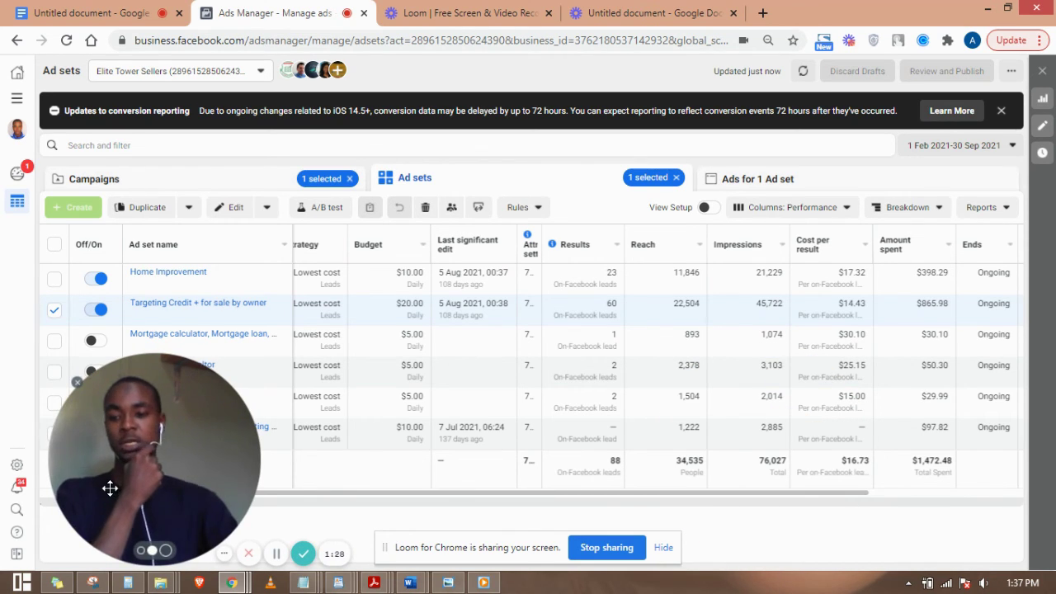